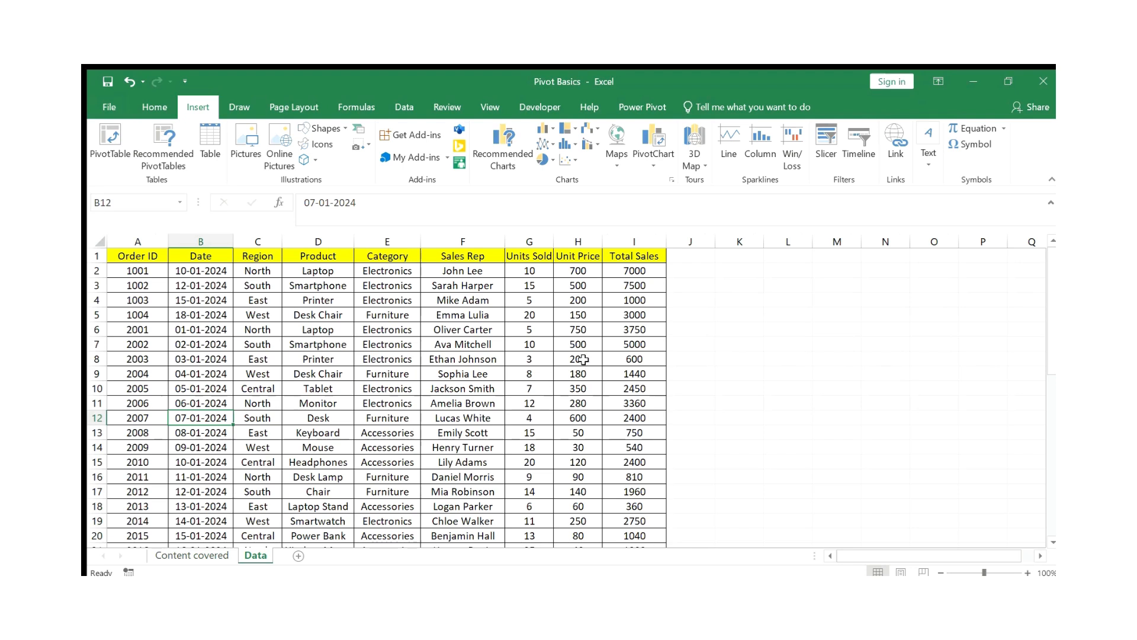
Select the entire sales data range on the Data sheet and insert a PivotTable from it on a new worksheet.
{"action": "left_click", "coordinate": [581, 359]}
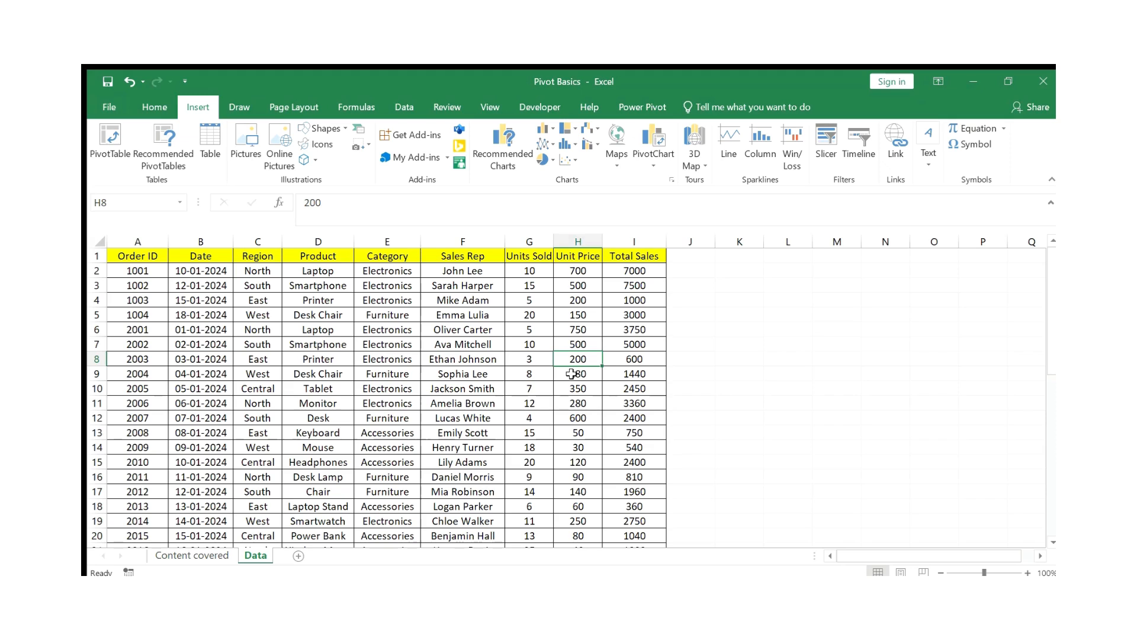
{"action": "left_click", "coordinate": [525, 402]}
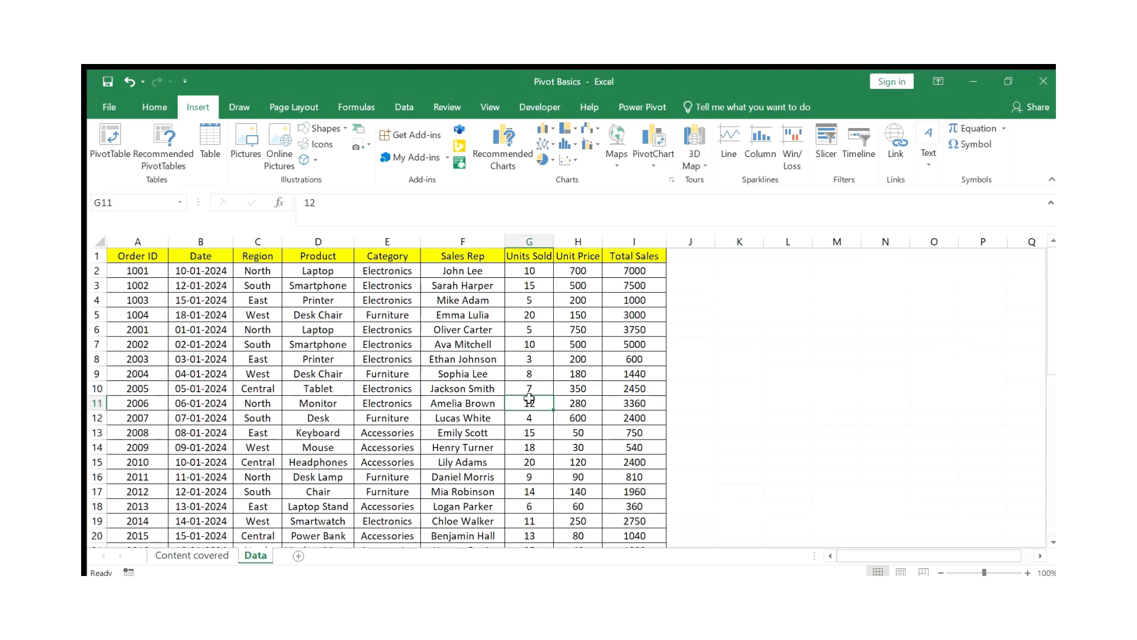
{"action": "left_click", "coordinate": [600, 394]}
{"action": "key", "text": "ctrl+a"}
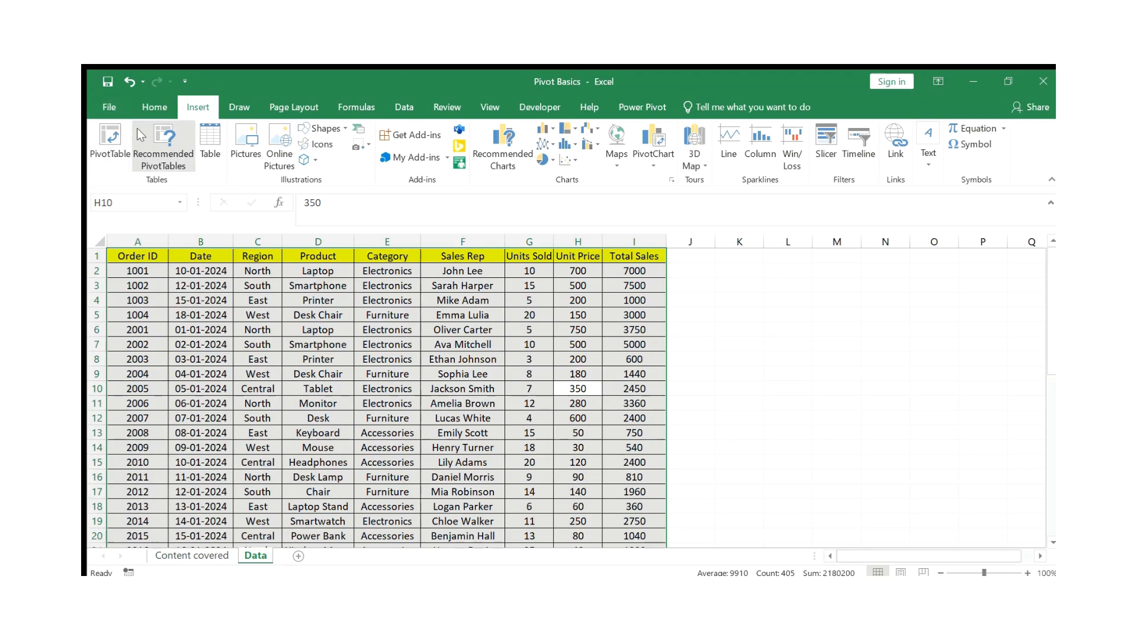
{"action": "left_click", "coordinate": [98, 145]}
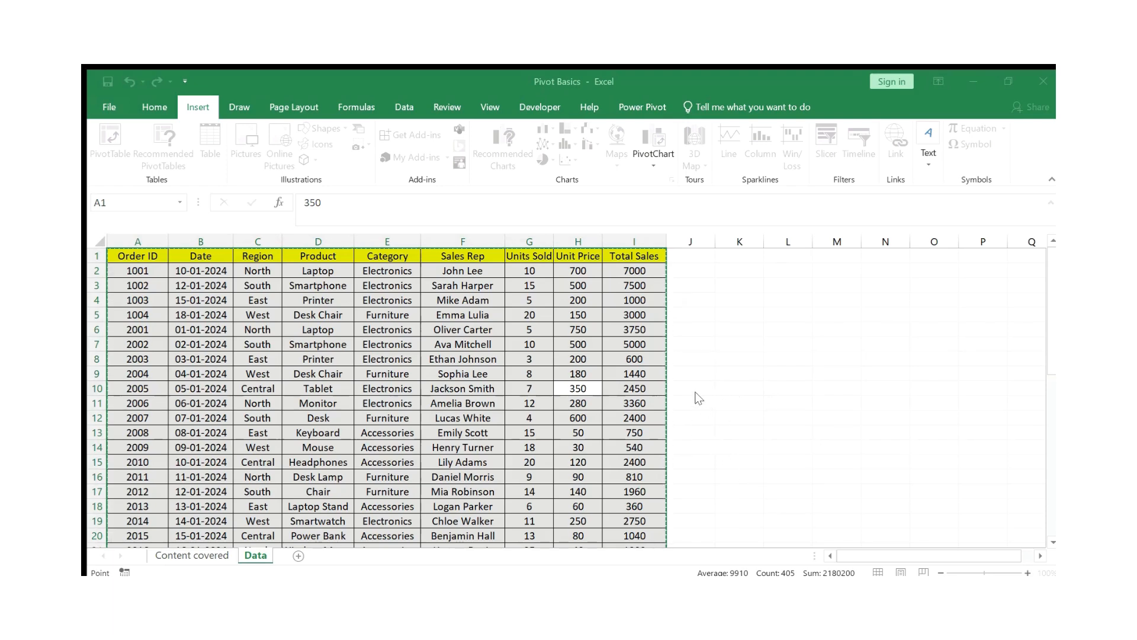
{"action": "left_click", "coordinate": [1026, 343]}
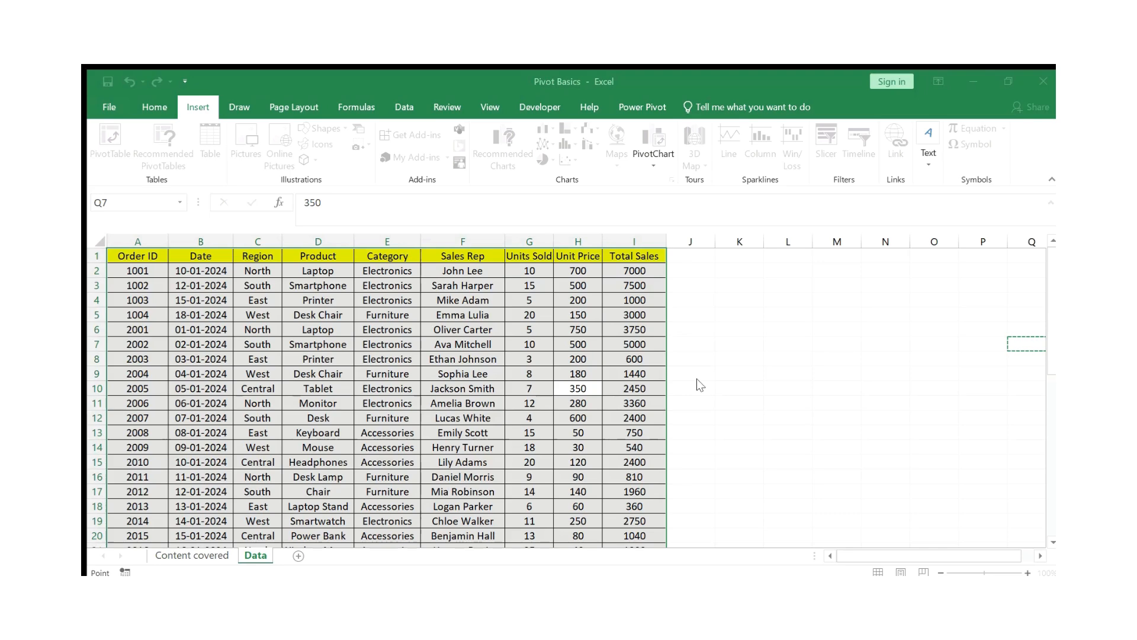
{"action": "key", "text": "Escape"}
{"action": "left_click", "coordinate": [897, 476]}
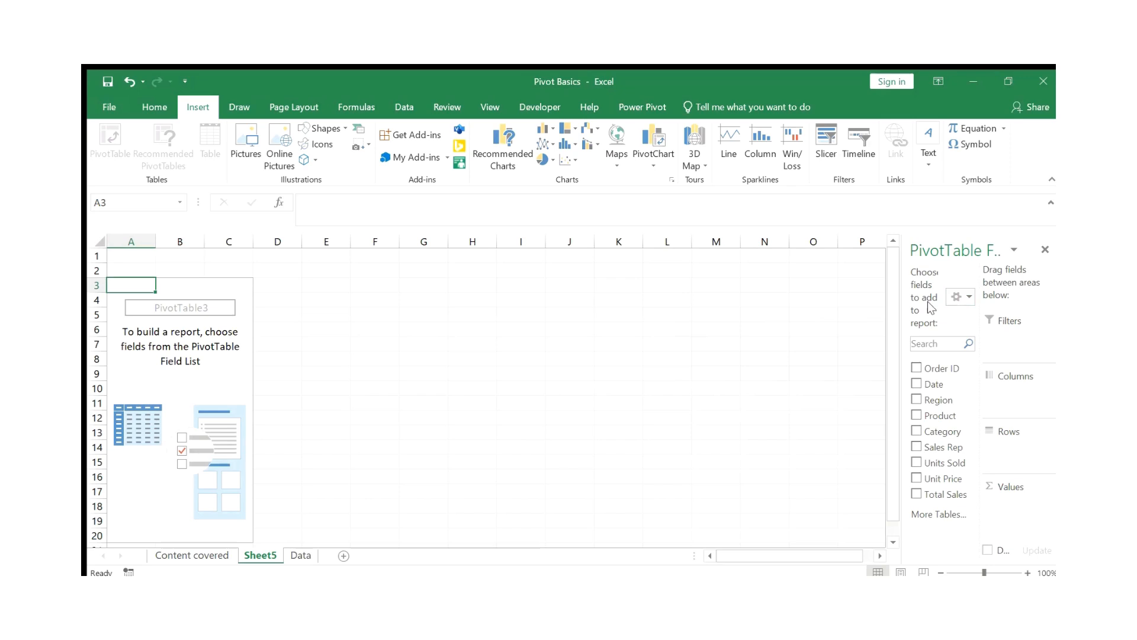
Widen the field list and build the PivotTable with Region as rows and the sum of Total Sales as values.
{"action": "left_click_drag", "start_coordinate": [904, 320], "coordinate": [809, 325]}
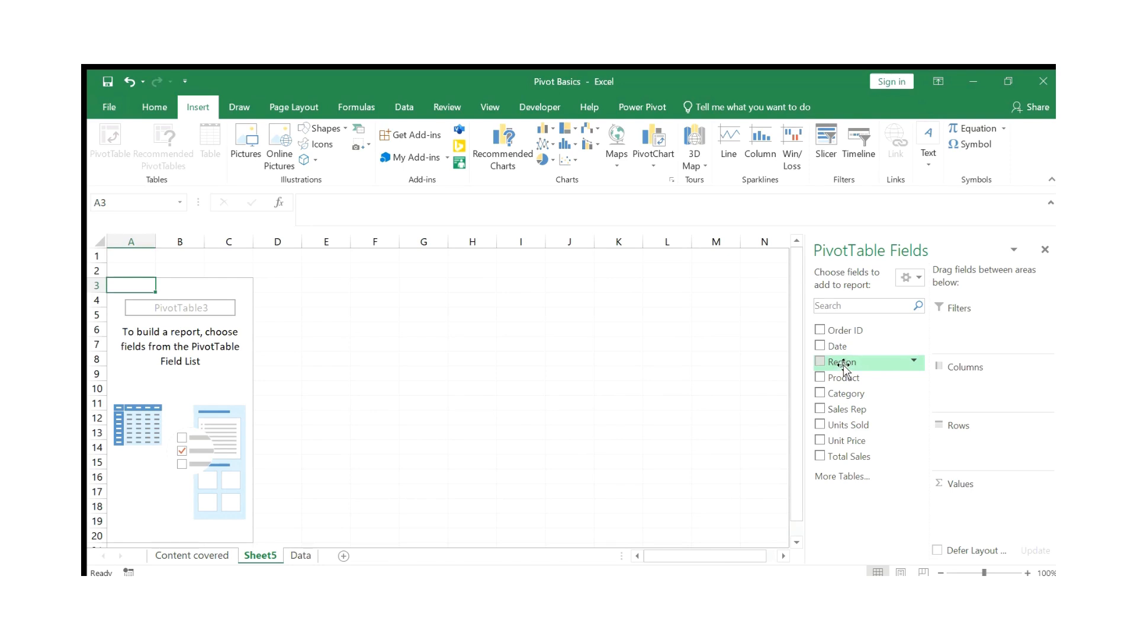
{"action": "left_click_drag", "start_coordinate": [842, 367], "coordinate": [965, 445]}
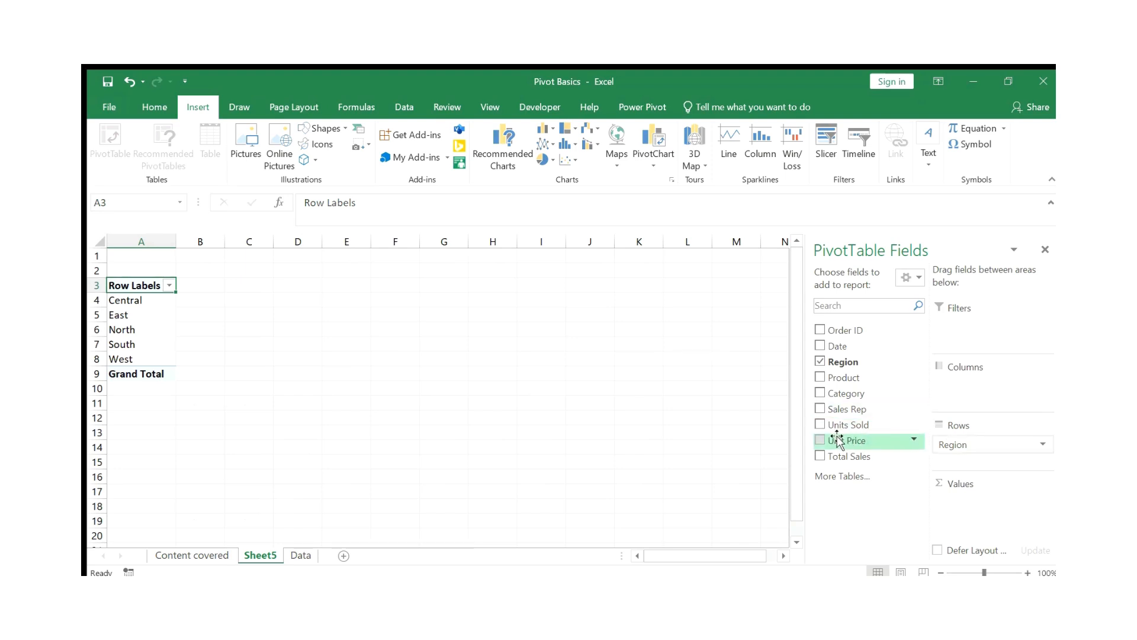
{"action": "left_click_drag", "start_coordinate": [823, 466], "coordinate": [995, 514]}
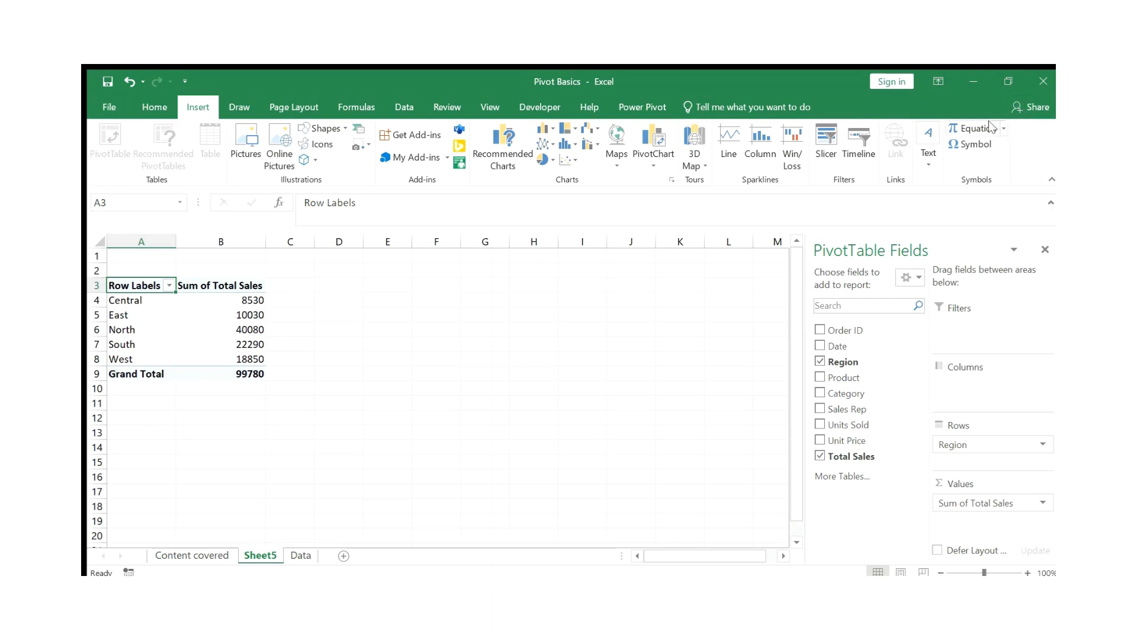
Add Product to the PivotTable rows beneath Region and remove Region so that sales are summarised by product only.
{"action": "left_click", "coordinate": [582, 491]}
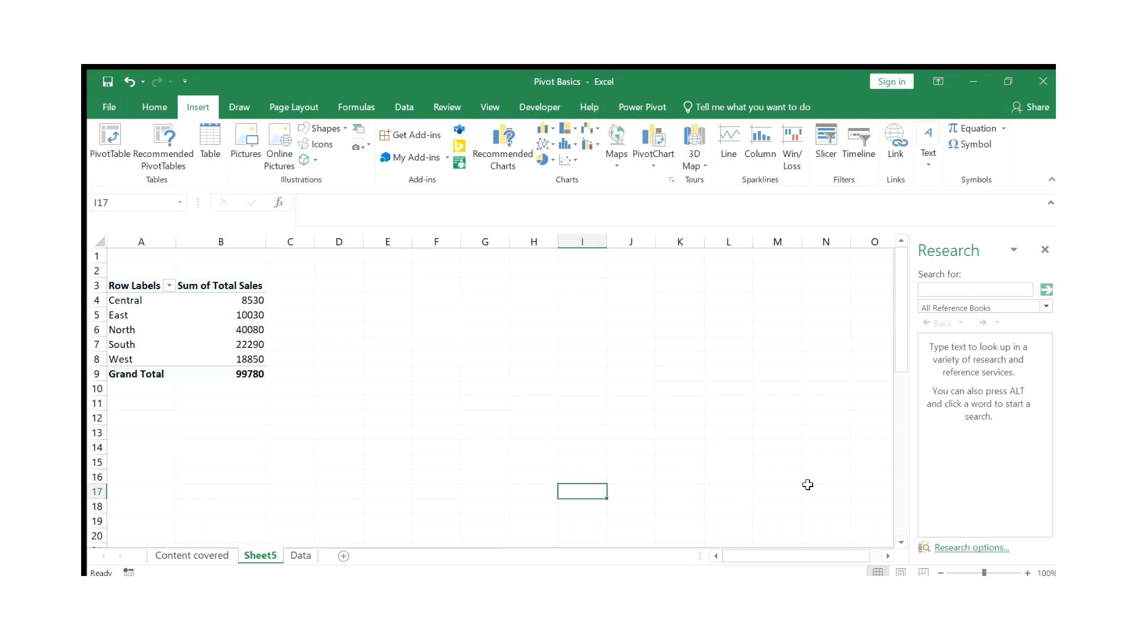
{"action": "left_click", "coordinate": [262, 330]}
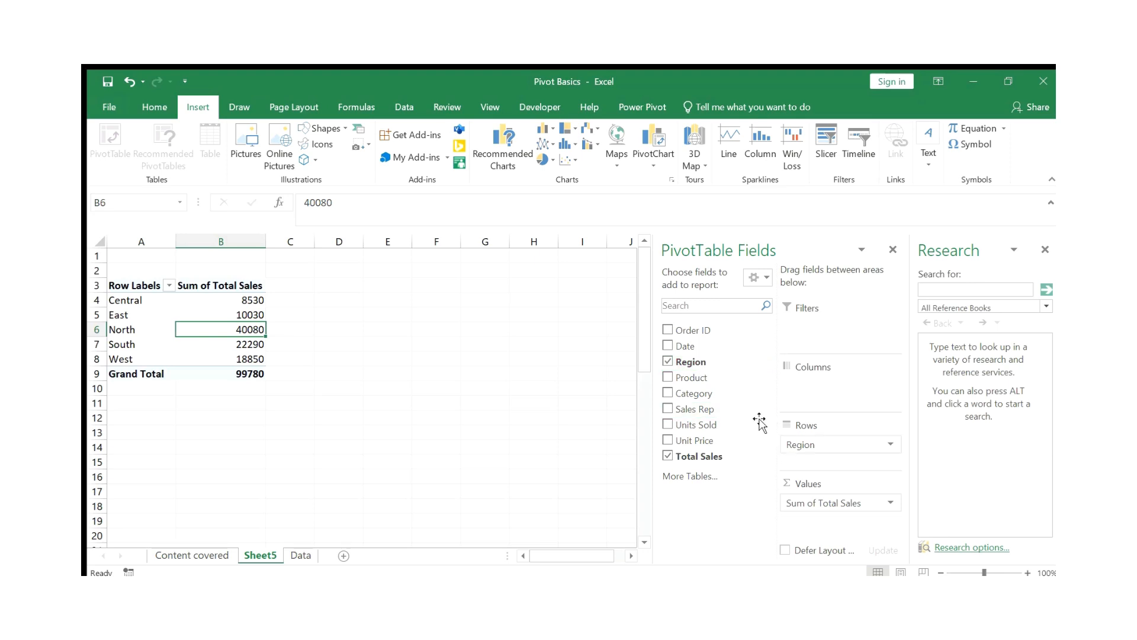
{"action": "left_click_drag", "start_coordinate": [691, 377], "coordinate": [863, 471]}
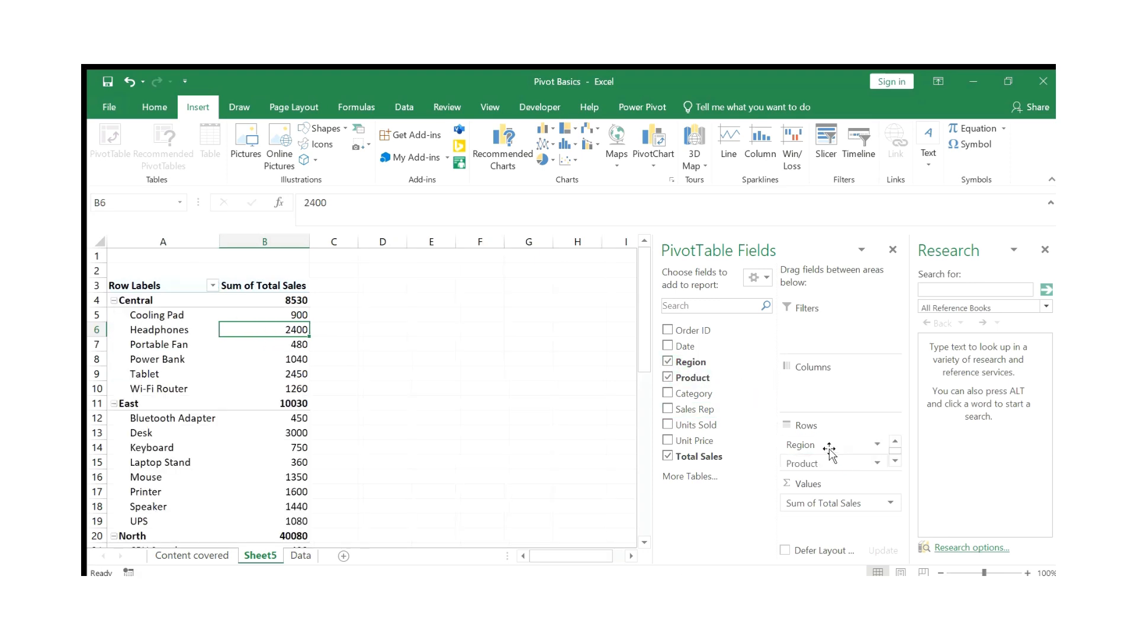
{"action": "left_click_drag", "start_coordinate": [800, 445], "coordinate": [761, 419]}
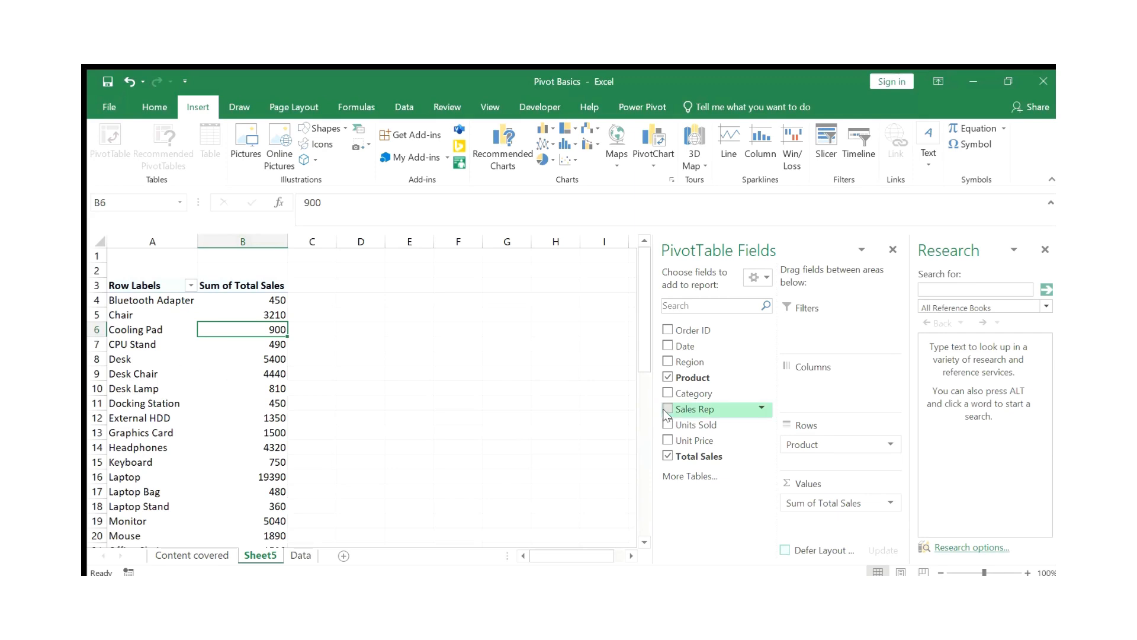
{"action": "left_click_drag", "start_coordinate": [692, 378], "coordinate": [859, 459]}
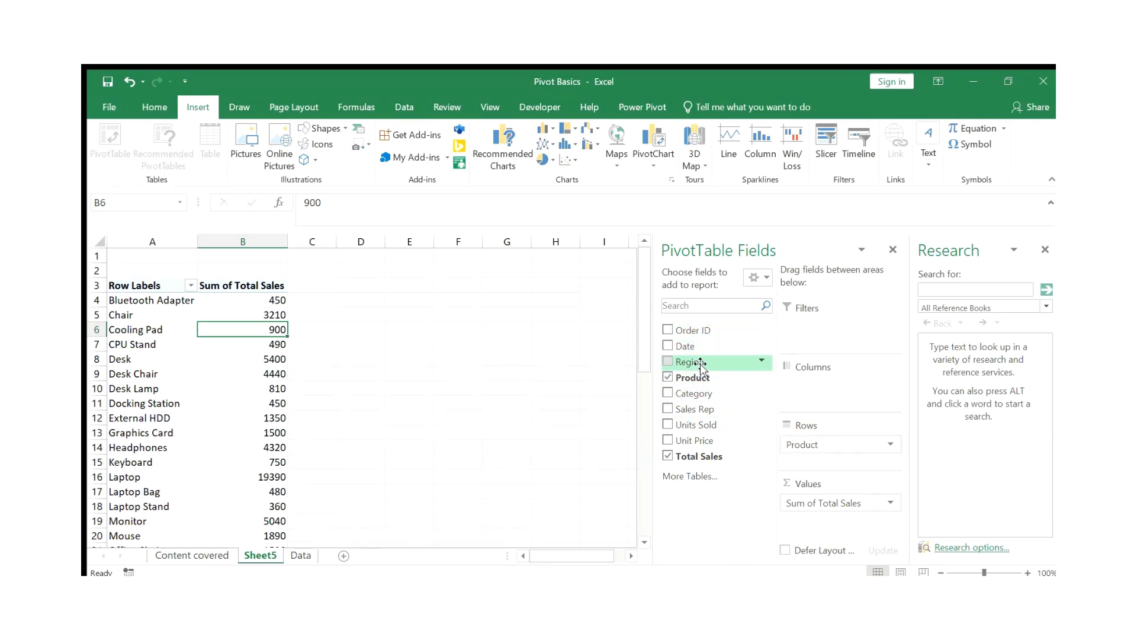
Replace Product with Date in the PivotTable rows and expand the January group to its daily sales.
{"action": "mouse_move", "coordinate": [690, 361]}
{"action": "left_mouse_down"}
{"action": "mouse_move", "coordinate": [708, 357]}
{"action": "mouse_move", "coordinate": [813, 453]}
{"action": "mouse_move", "coordinate": [690, 366]}
{"action": "mouse_move", "coordinate": [763, 413]}
{"action": "mouse_move", "coordinate": [829, 484]}
{"action": "mouse_move", "coordinate": [824, 457]}
{"action": "mouse_move", "coordinate": [711, 362]}
{"action": "left_mouse_up"}
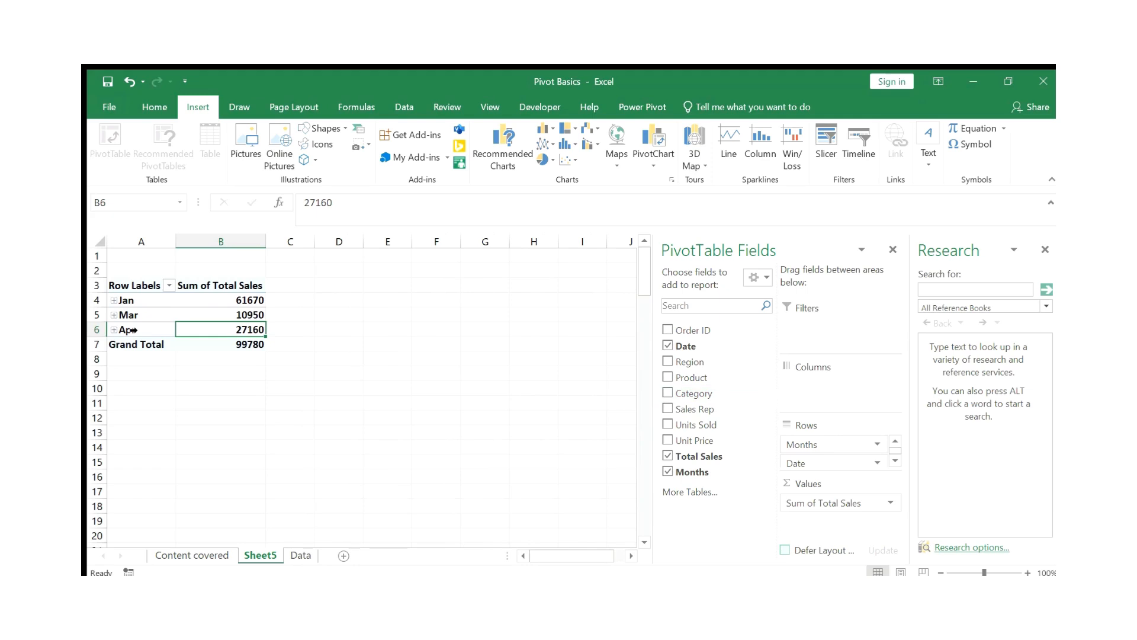
{"action": "left_click", "coordinate": [114, 300]}
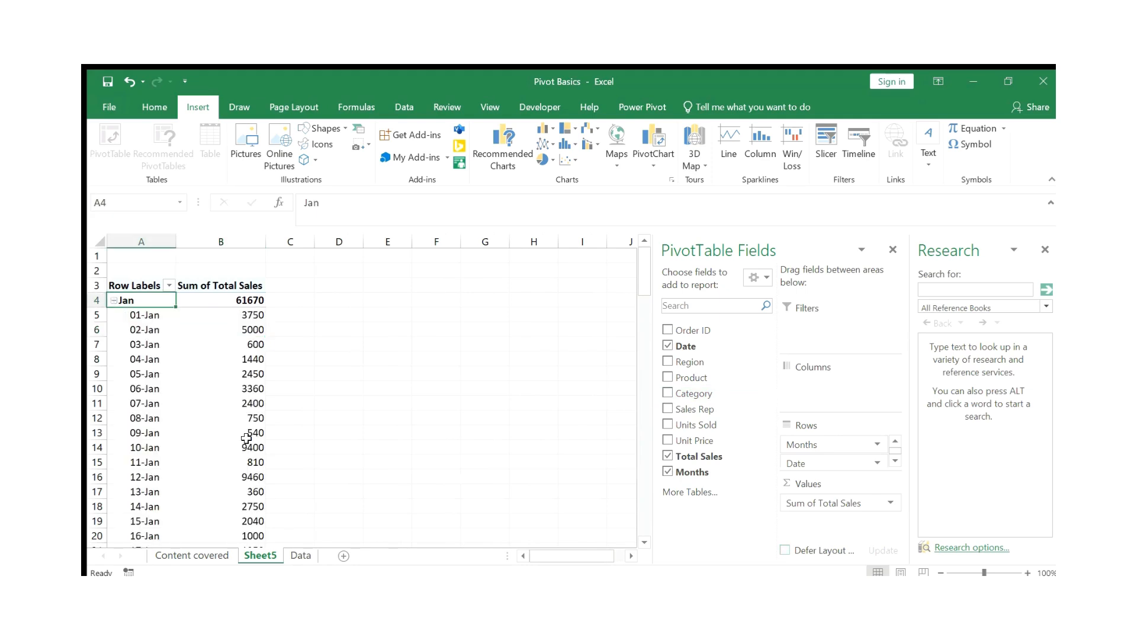
{"action": "scroll", "coordinate": [266, 439], "scroll_direction": "down", "scroll_amount": 4}
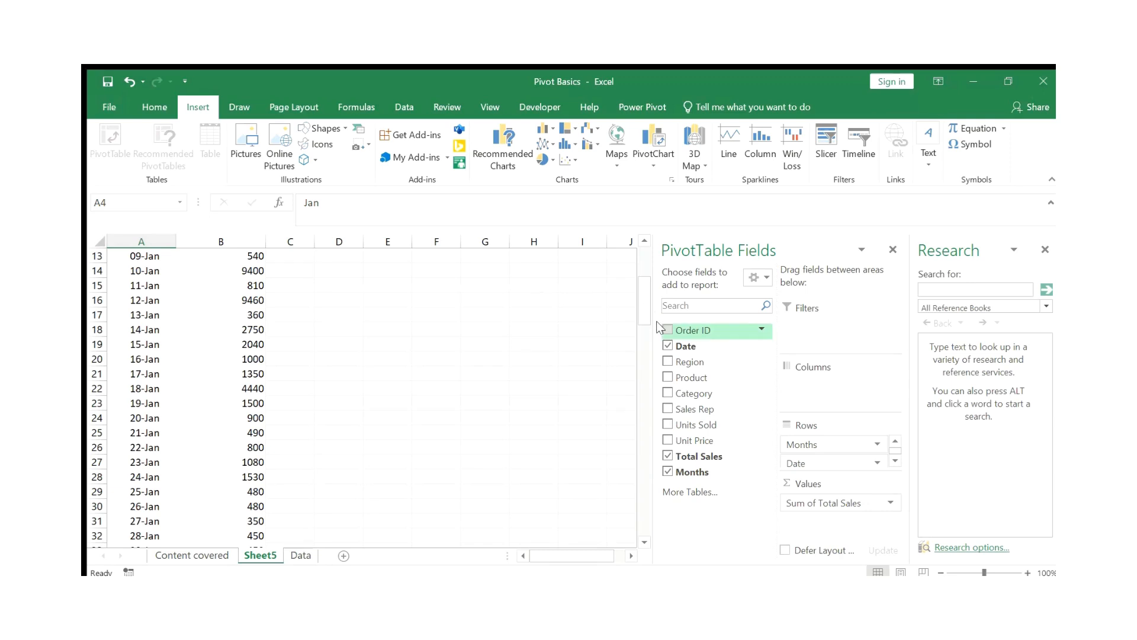
Remove Date and Months from the PivotTable rows and put Region back as the row field.
{"action": "left_click", "coordinate": [668, 346]}
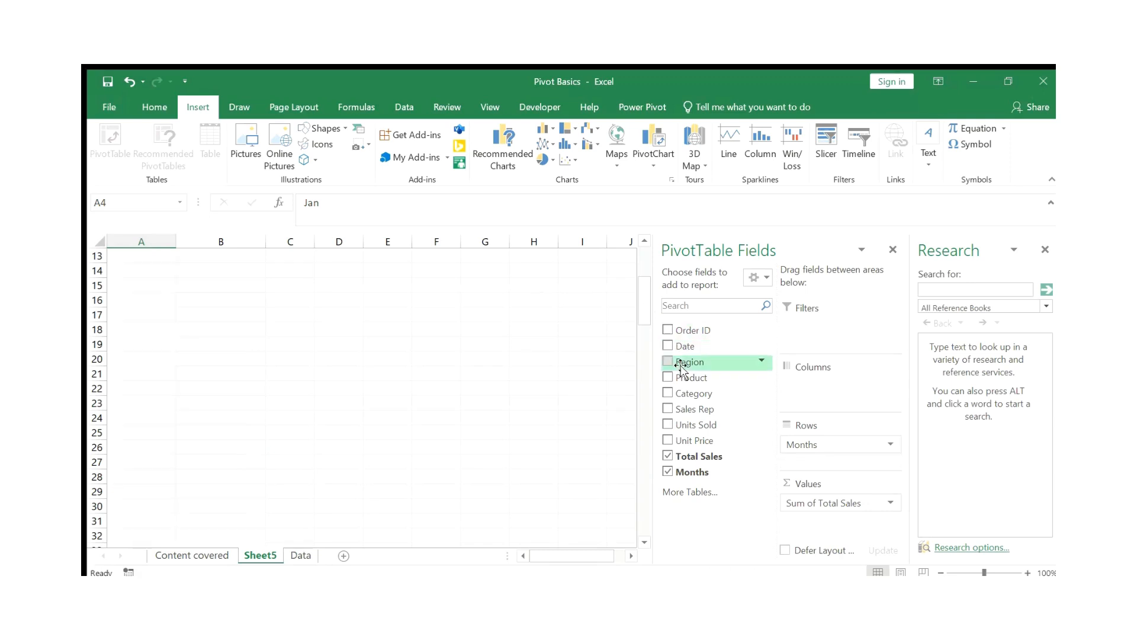
{"action": "left_click_drag", "start_coordinate": [802, 445], "coordinate": [714, 379]}
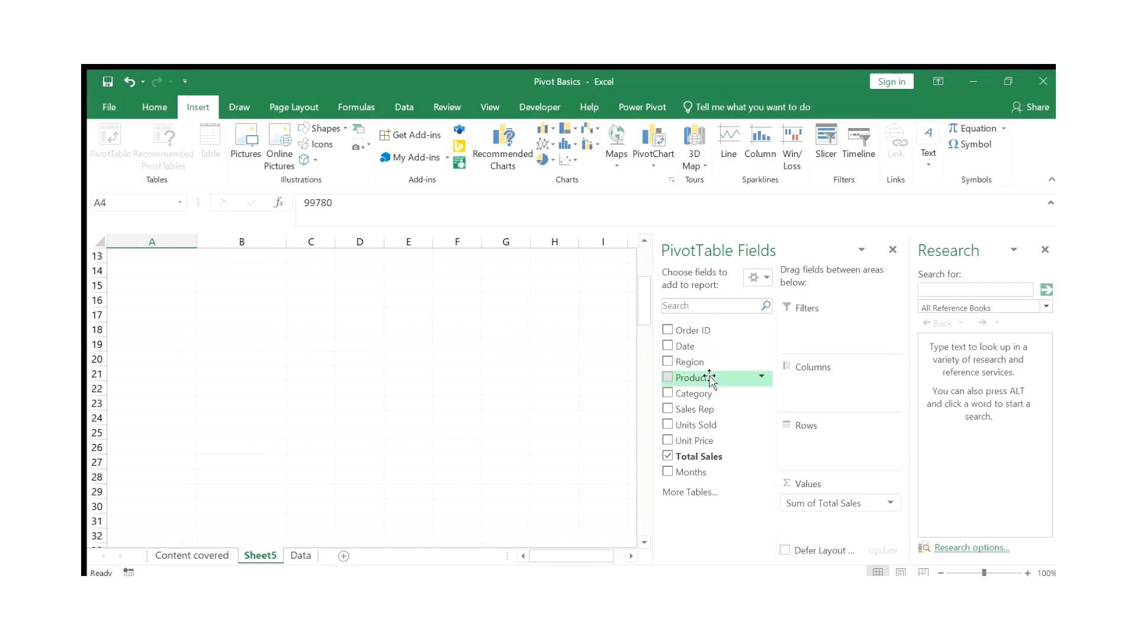
{"action": "left_click_drag", "start_coordinate": [697, 369], "coordinate": [829, 453]}
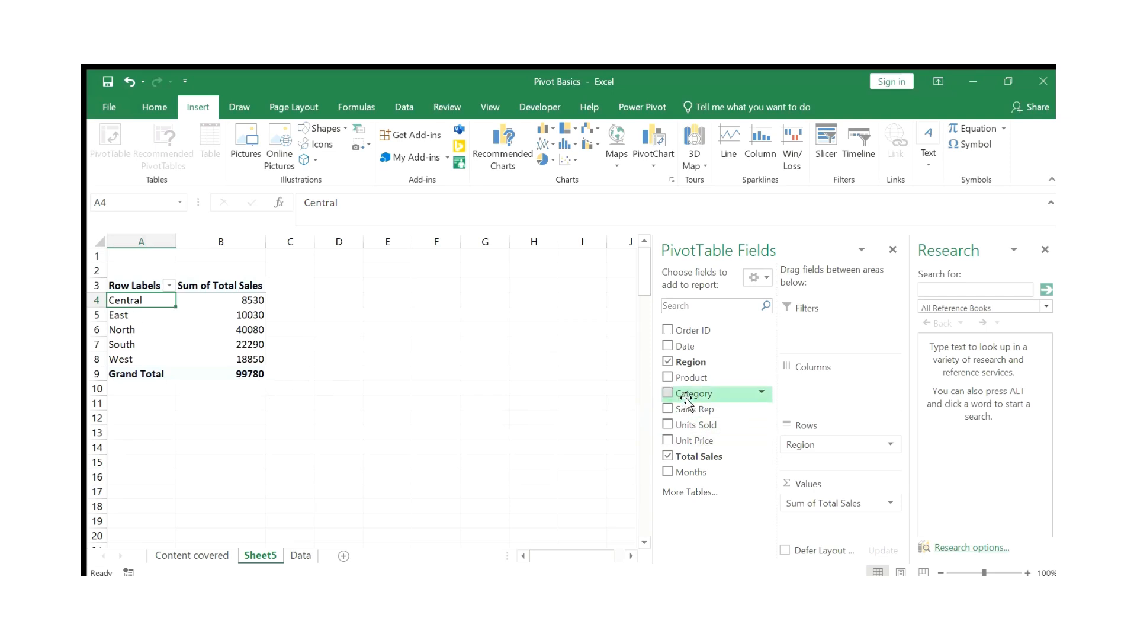
Add Category as a report filter, show only Accessories, and reset the filter to all categories.
{"action": "left_click_drag", "start_coordinate": [686, 402], "coordinate": [819, 329]}
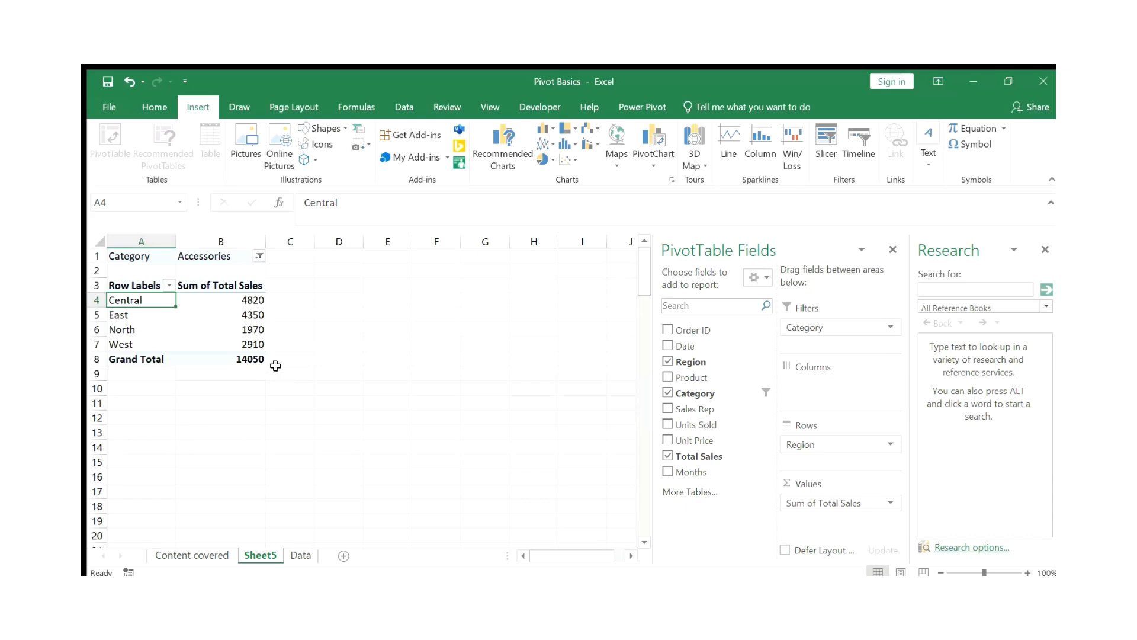
{"action": "left_click", "coordinate": [259, 257]}
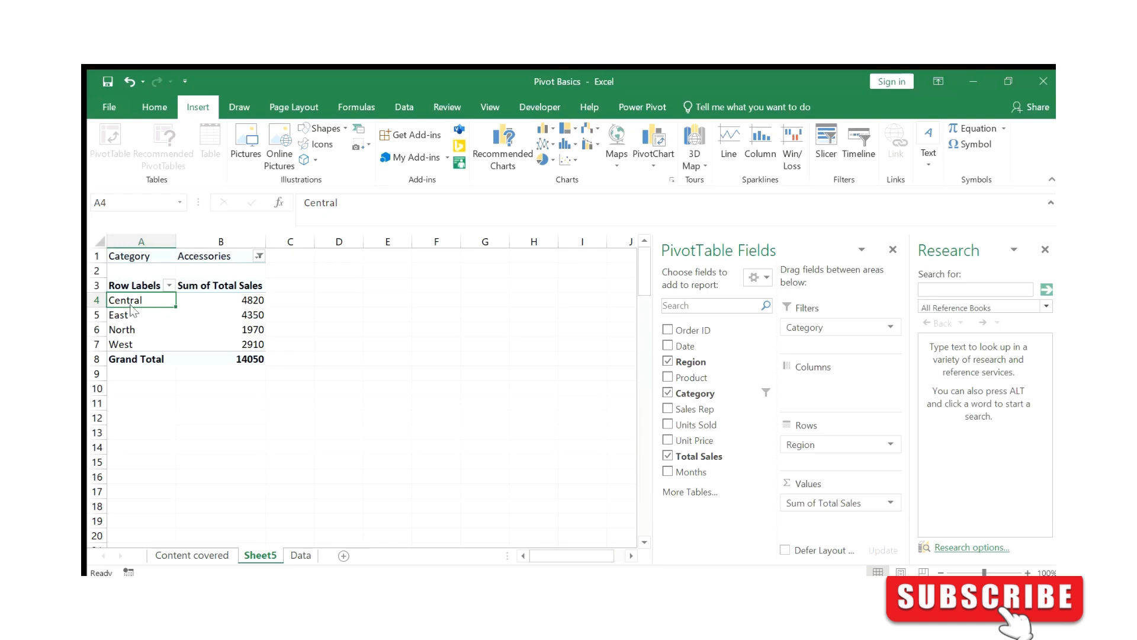
{"action": "left_click", "coordinate": [179, 449]}
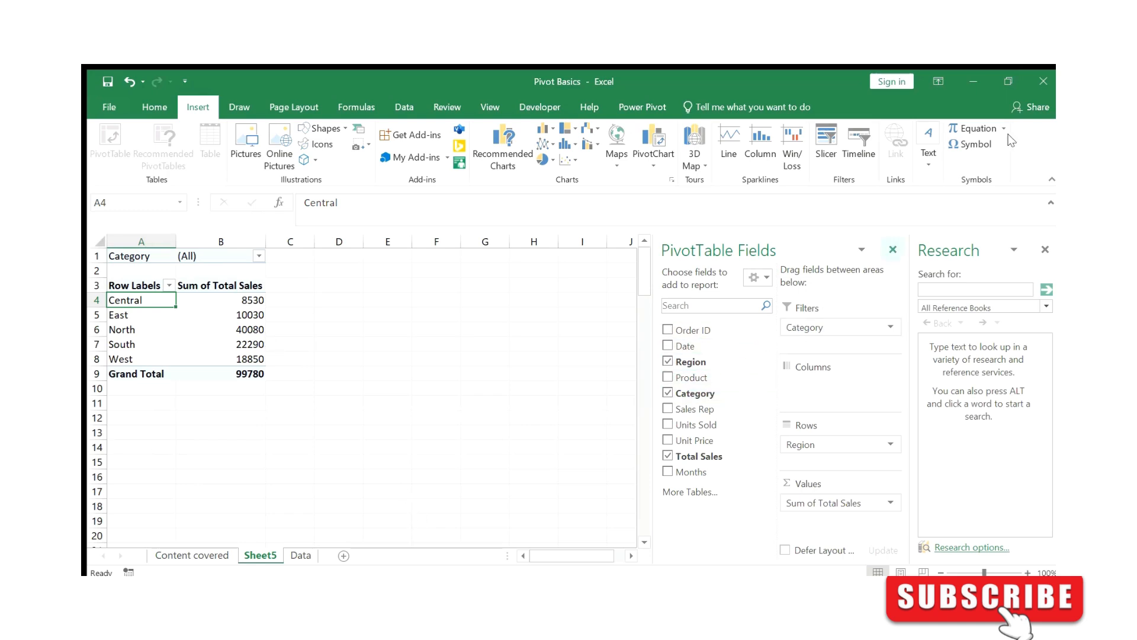
{"action": "key", "text": "ctrl+z"}
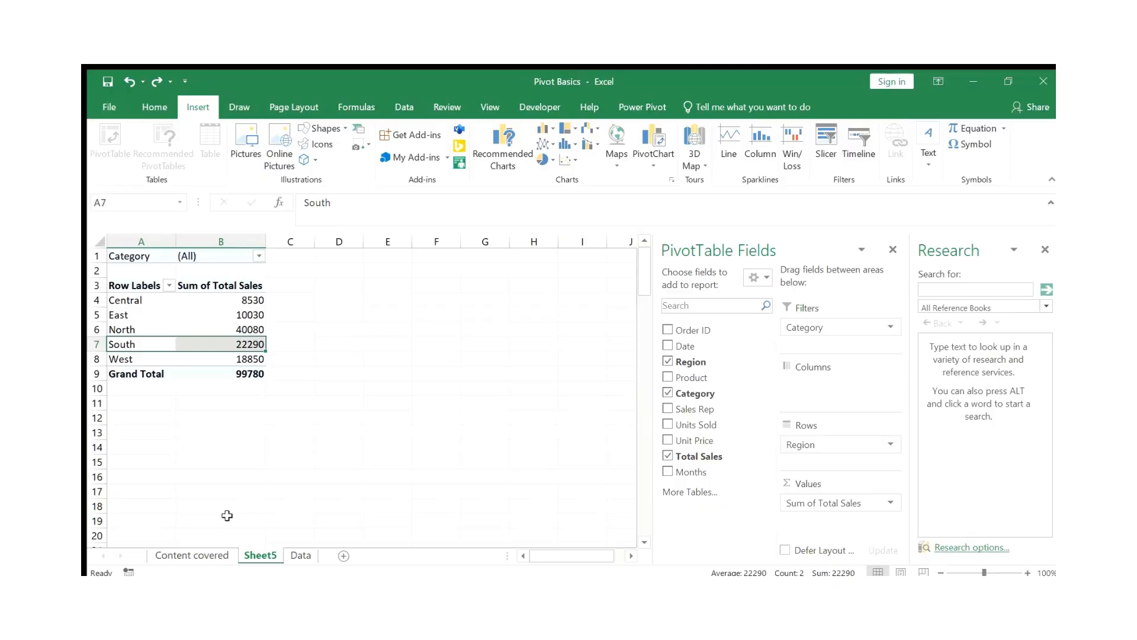
Remove the Category report filter and replace Region with Date in the PivotTable rows, grouped by month.
{"action": "left_click", "coordinate": [142, 329]}
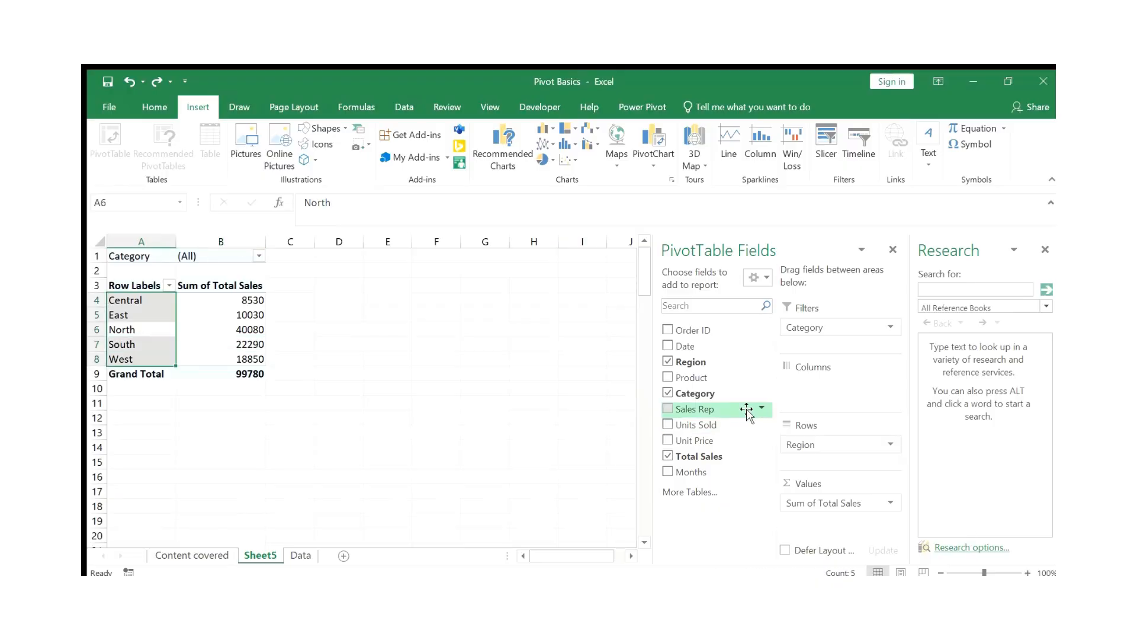
{"action": "left_click_drag", "start_coordinate": [705, 362], "coordinate": [741, 382]}
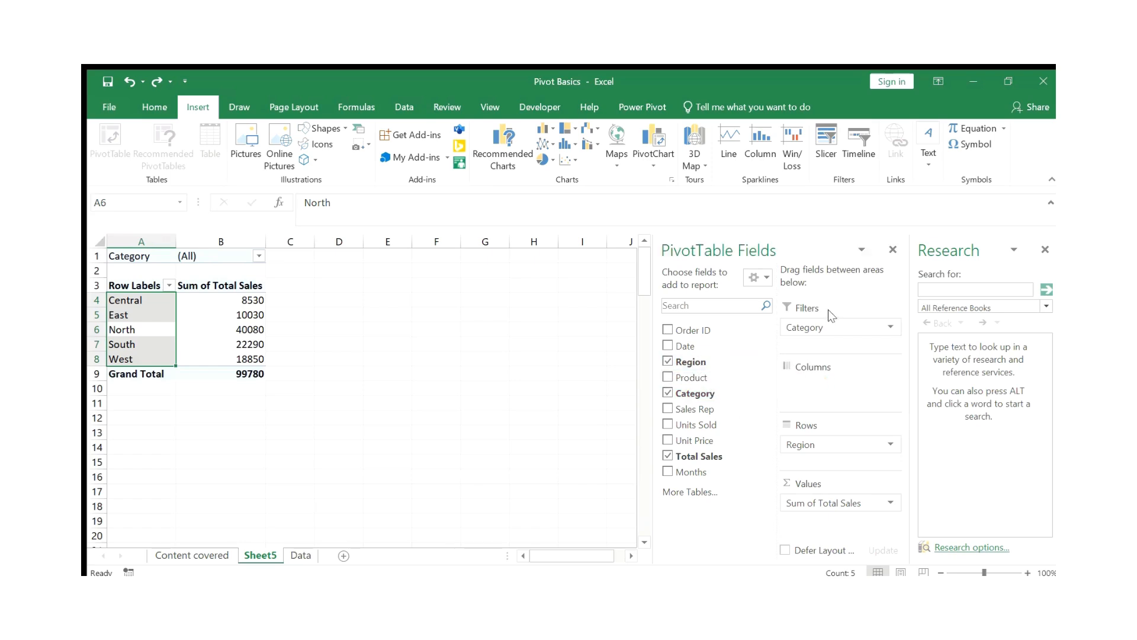
{"action": "left_click_drag", "start_coordinate": [829, 327], "coordinate": [738, 379]}
{"action": "mouse_move", "coordinate": [808, 444]}
{"action": "left_mouse_down"}
{"action": "mouse_move", "coordinate": [718, 426]}
{"action": "mouse_move", "coordinate": [687, 370]}
{"action": "mouse_move", "coordinate": [842, 462]}
{"action": "mouse_move", "coordinate": [823, 451]}
{"action": "left_mouse_up"}
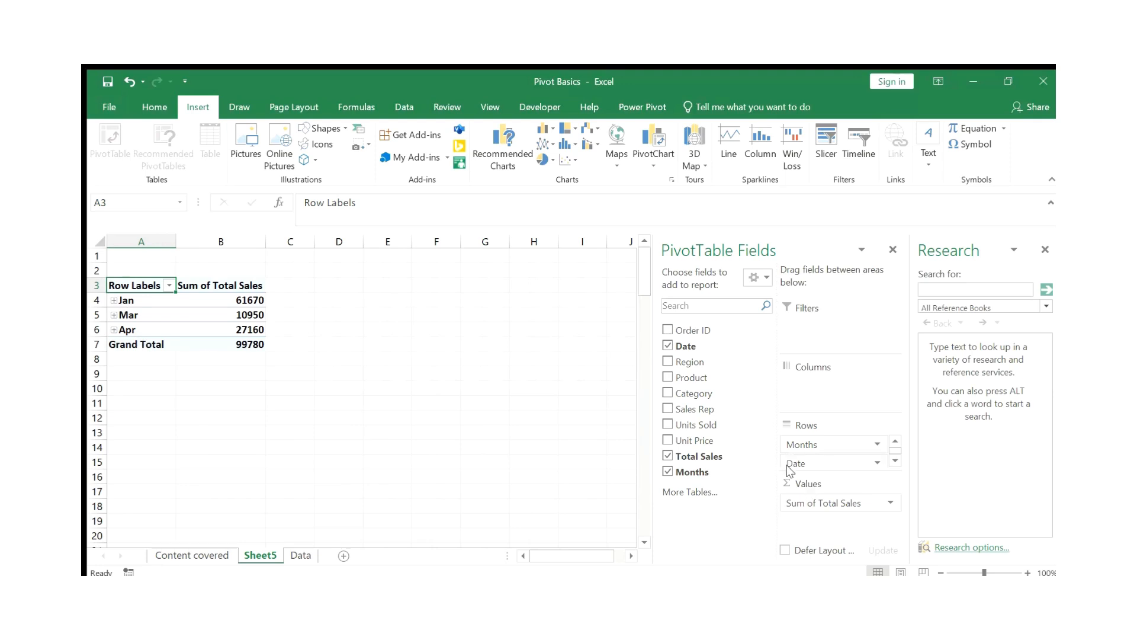
Remove Date from the rows to list only month totals, and undo the removal.
{"action": "left_click_drag", "start_coordinate": [797, 465], "coordinate": [671, 380]}
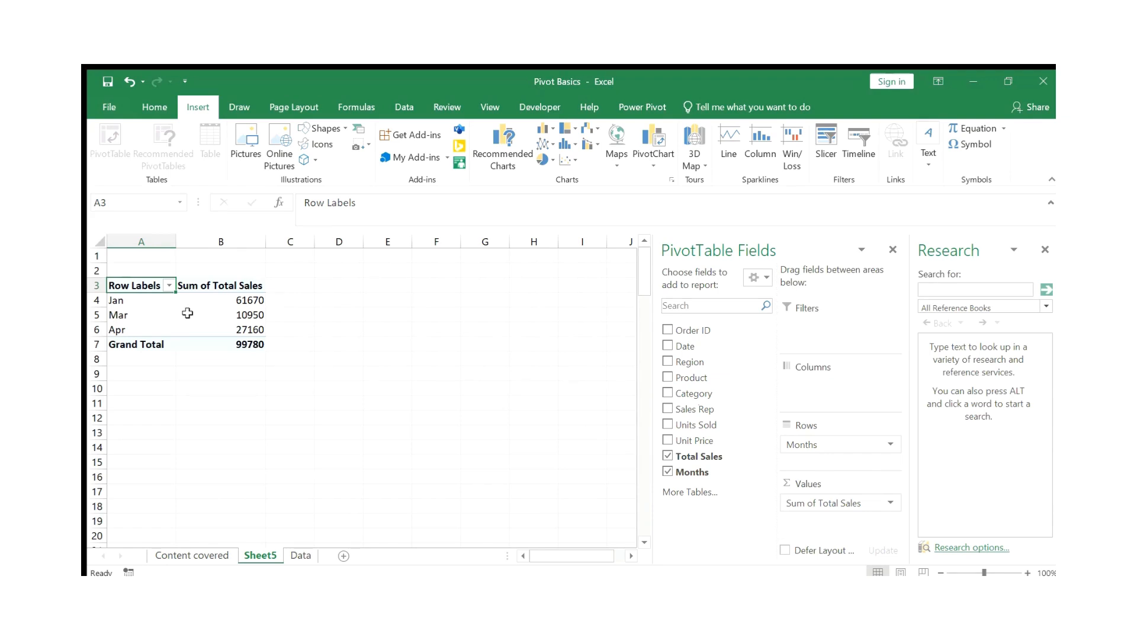
{"action": "key", "text": "ctrl+z"}
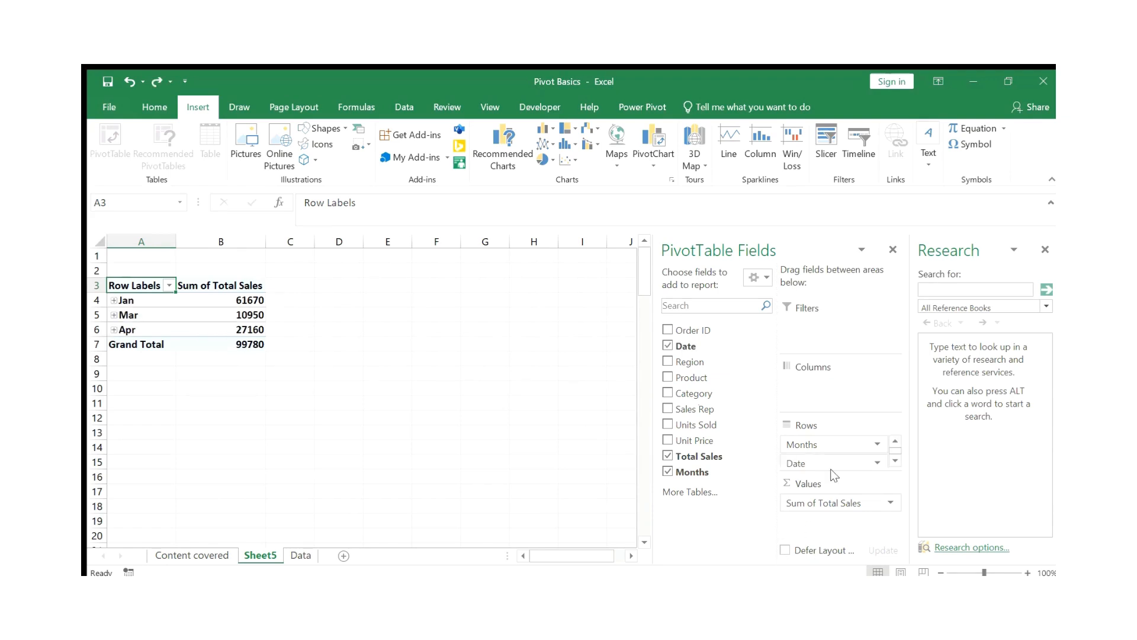
Remove Months from the rows to review sales by individual date, and restore the month grouping by adding Date again.
{"action": "left_click_drag", "start_coordinate": [786, 451], "coordinate": [728, 394]}
{"action": "scroll", "coordinate": [145, 368], "scroll_direction": "down", "scroll_amount": 14}
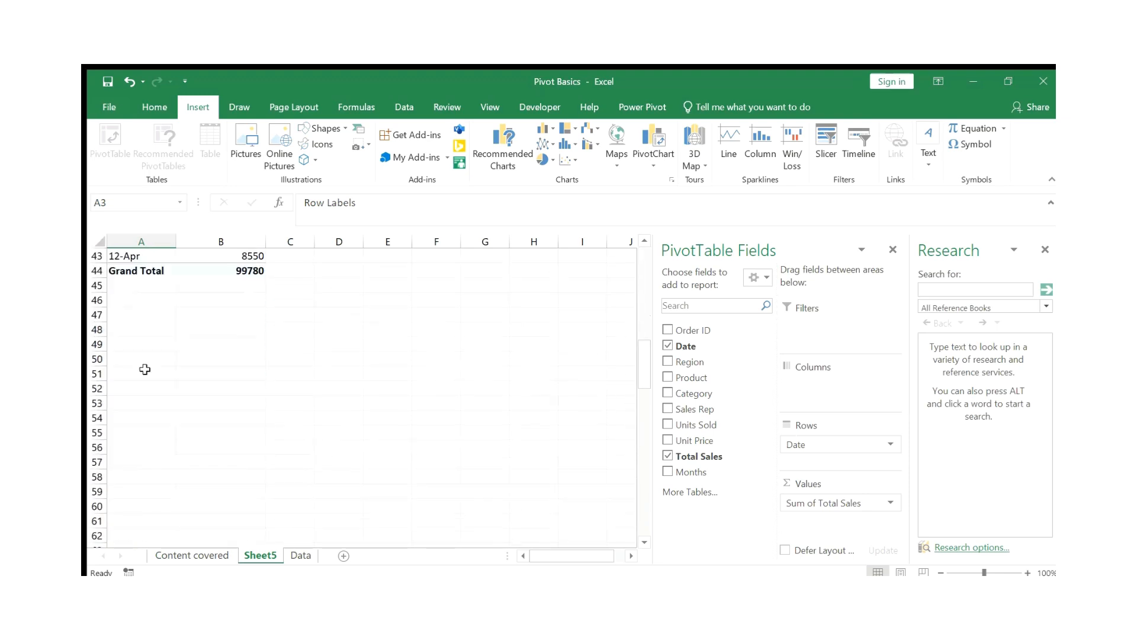
{"action": "scroll", "coordinate": [145, 368], "scroll_direction": "up", "scroll_amount": 6}
{"action": "scroll", "coordinate": [145, 369], "scroll_direction": "up", "scroll_amount": 7}
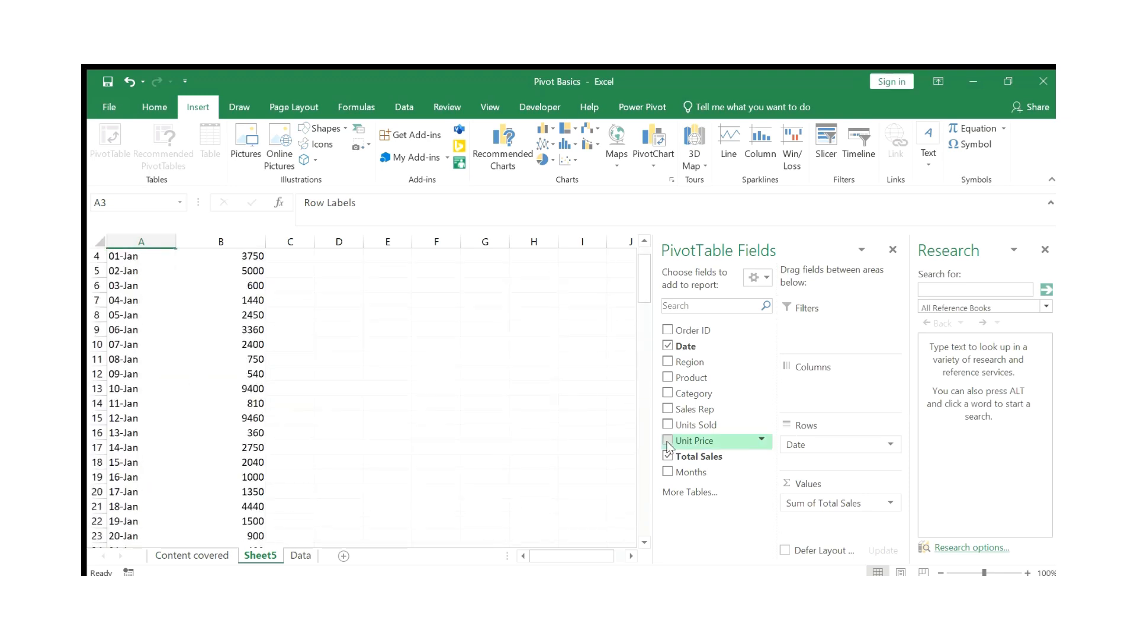
{"action": "left_click_drag", "start_coordinate": [703, 350], "coordinate": [849, 441]}
{"action": "scroll", "coordinate": [274, 330], "scroll_direction": "up", "scroll_amount": 1}
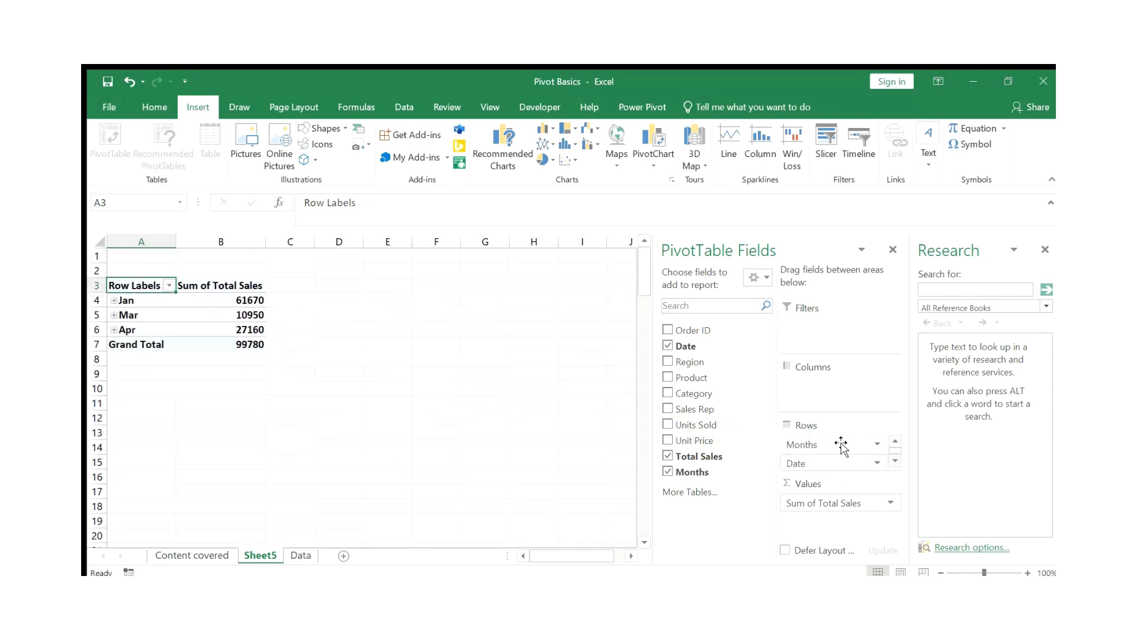
Expand the Jan, Mar and Apr groups in the PivotTable to review the daily sales within each month.
{"action": "left_click", "coordinate": [114, 300]}
{"action": "scroll", "coordinate": [136, 320], "scroll_direction": "down", "scroll_amount": 10}
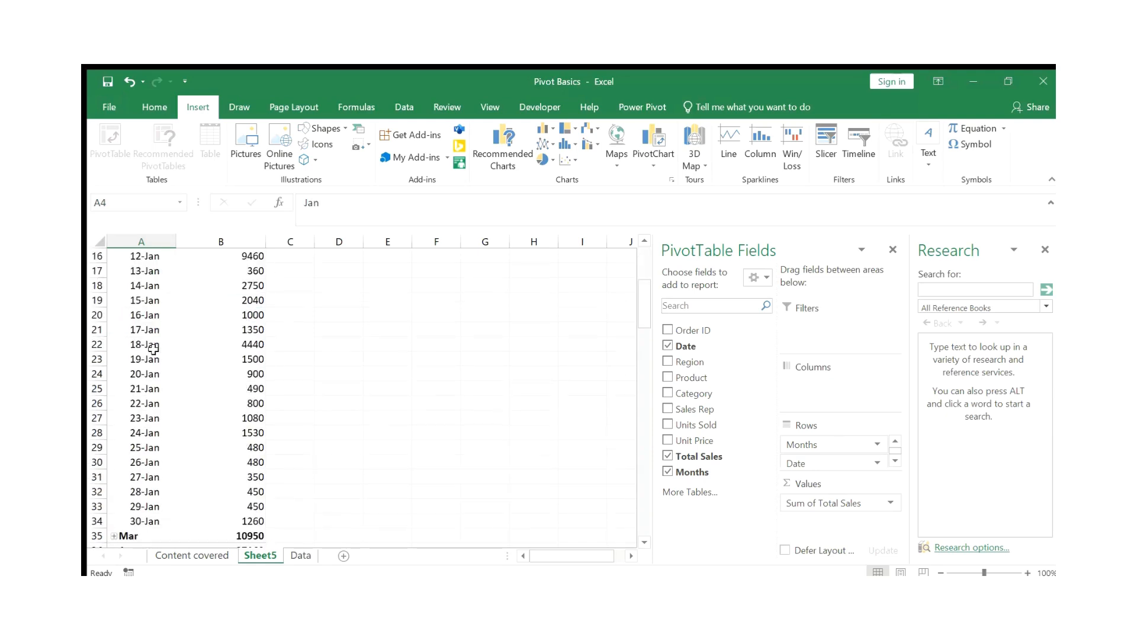
{"action": "scroll", "coordinate": [160, 371], "scroll_direction": "up", "scroll_amount": 1}
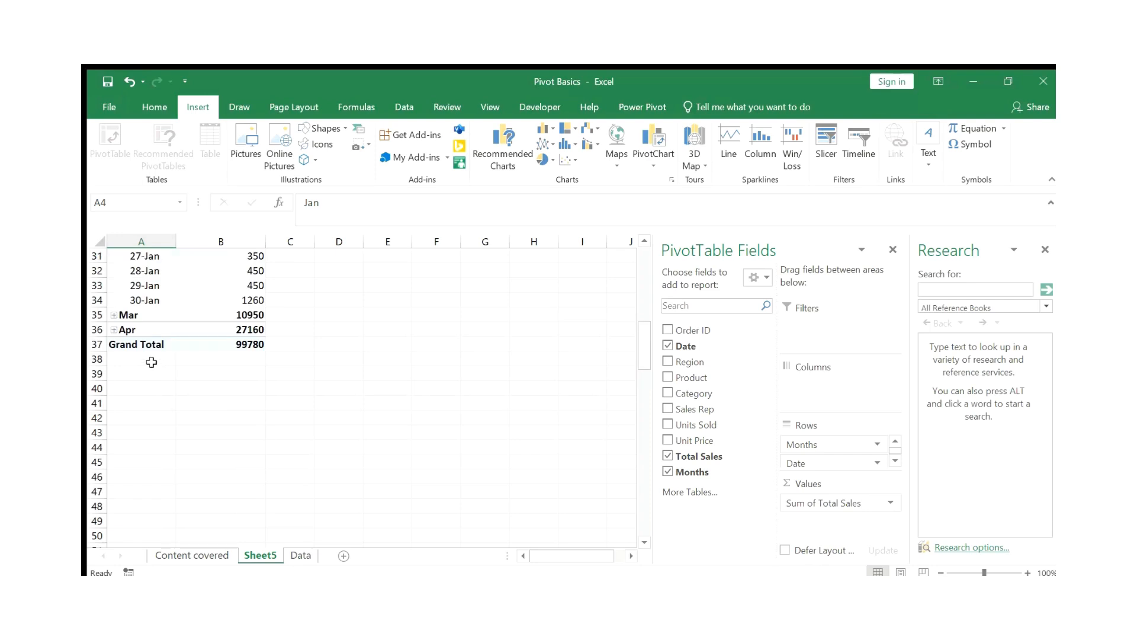
{"action": "left_click", "coordinate": [123, 321]}
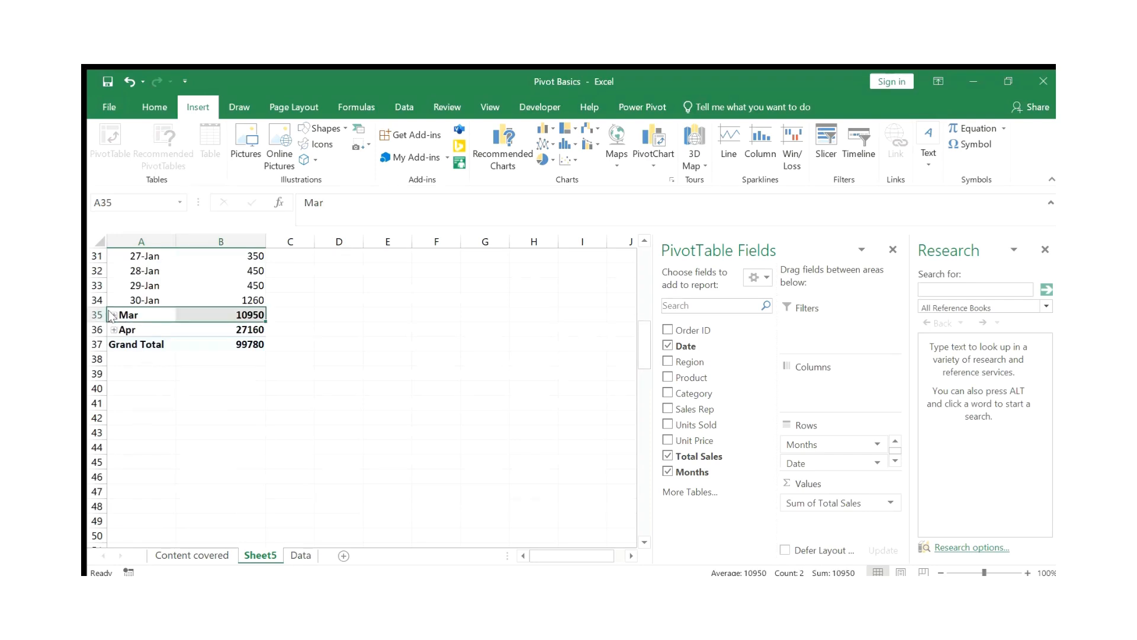
{"action": "left_click", "coordinate": [114, 315]}
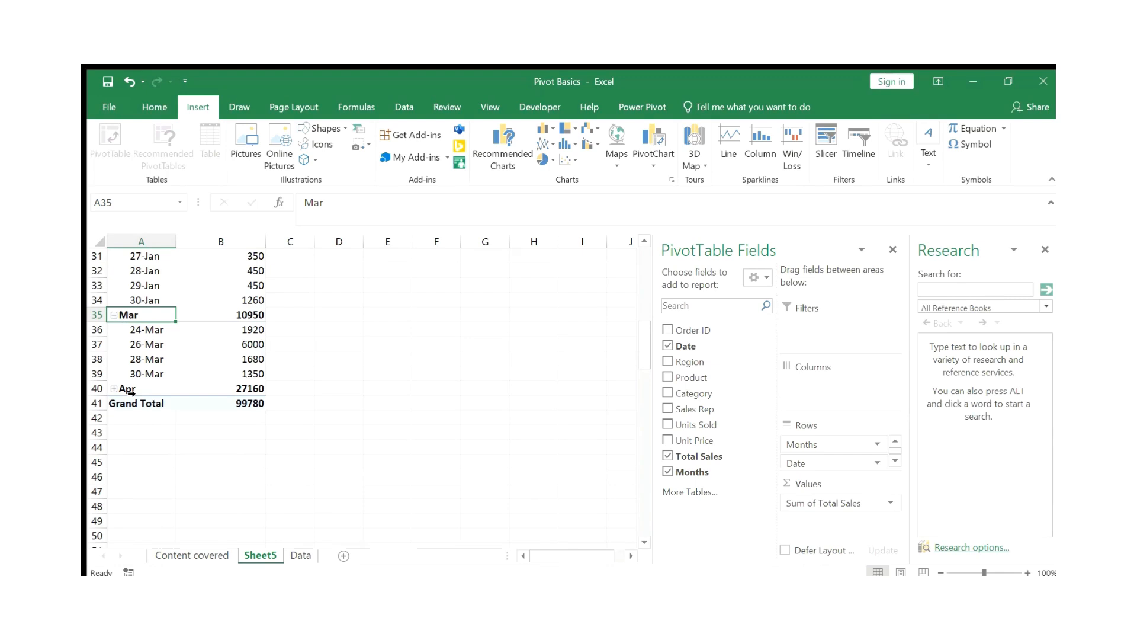
{"action": "left_click", "coordinate": [114, 389]}
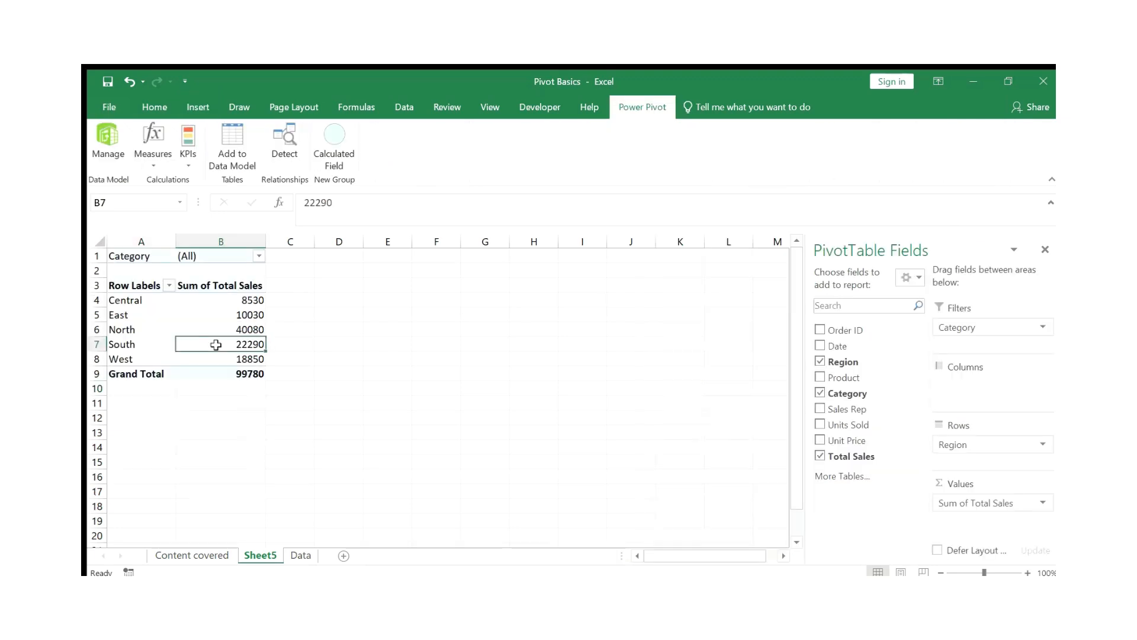
Create an Average Price calculated field, add it to the PivotTable values beside Total Sales, and select its regional results.
{"action": "left_click", "coordinate": [295, 328]}
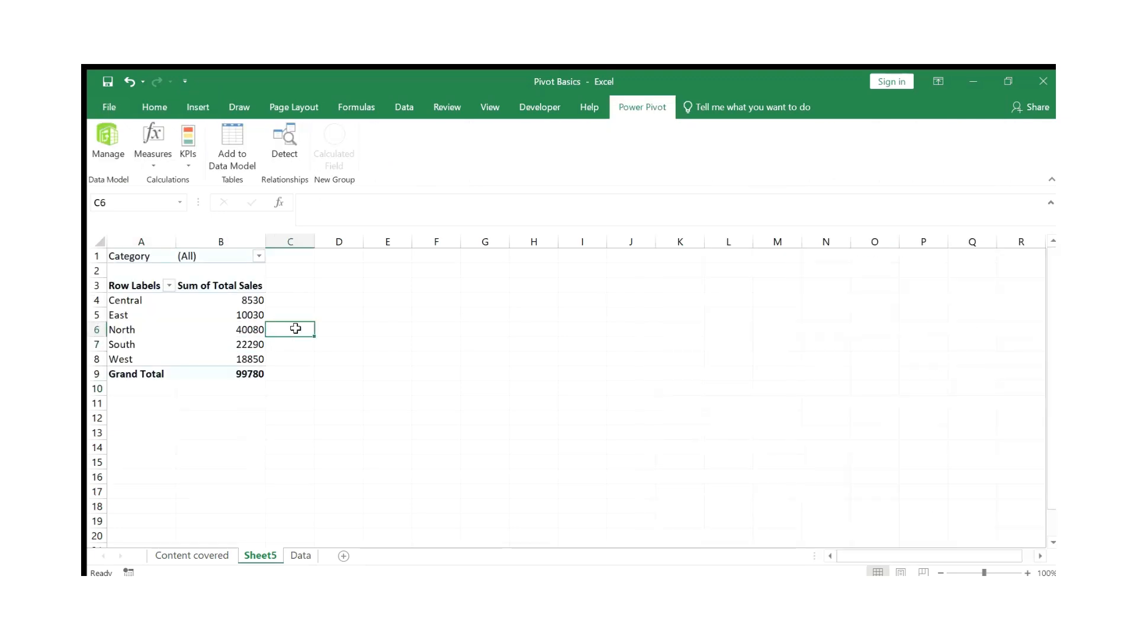
{"action": "left_click", "coordinate": [242, 331]}
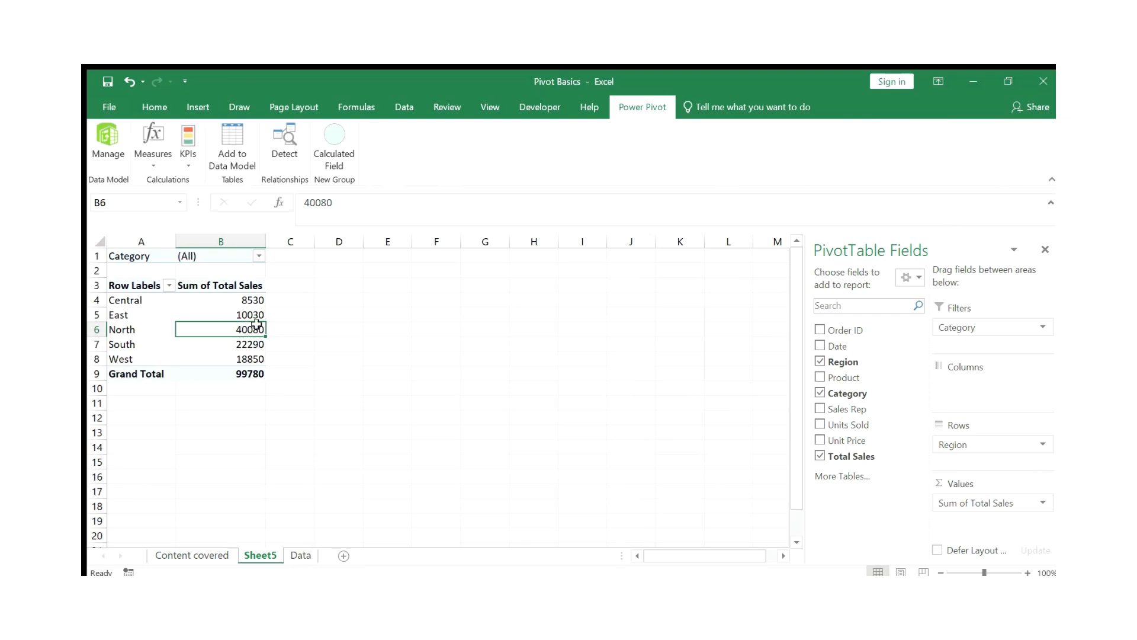
{"action": "left_click", "coordinate": [167, 108]}
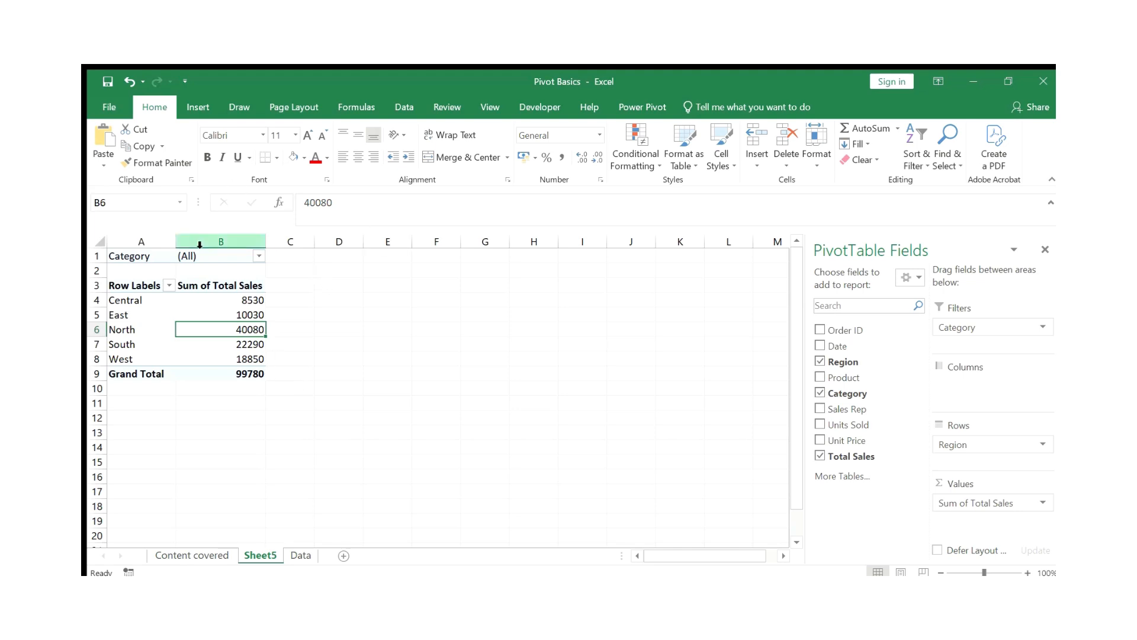
{"action": "left_click", "coordinate": [638, 104]}
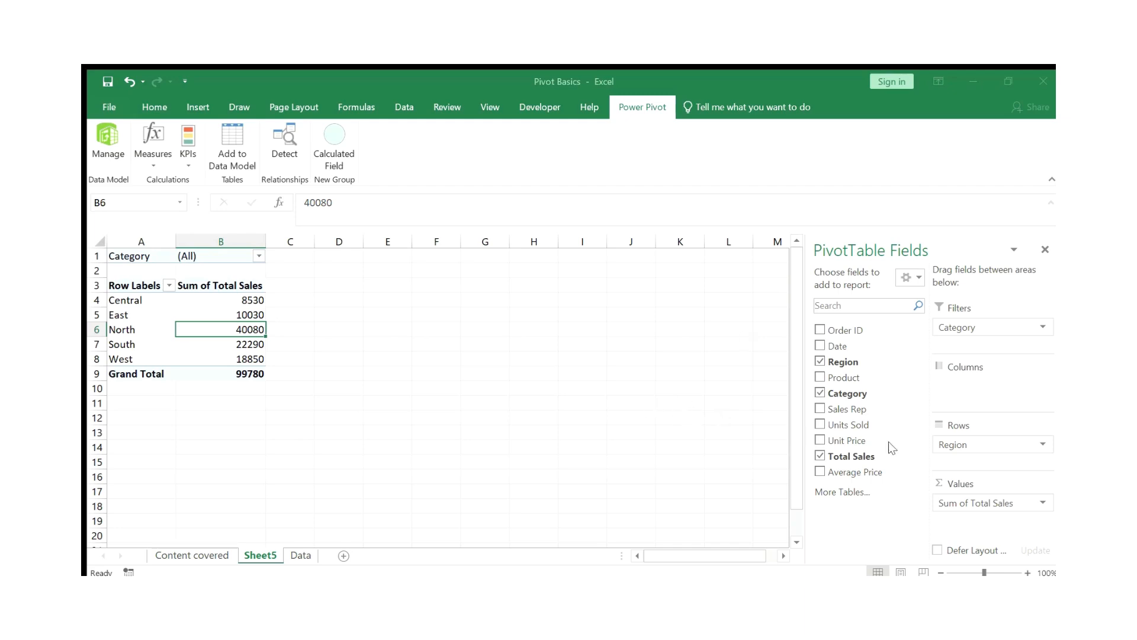
{"action": "left_click", "coordinate": [915, 470]}
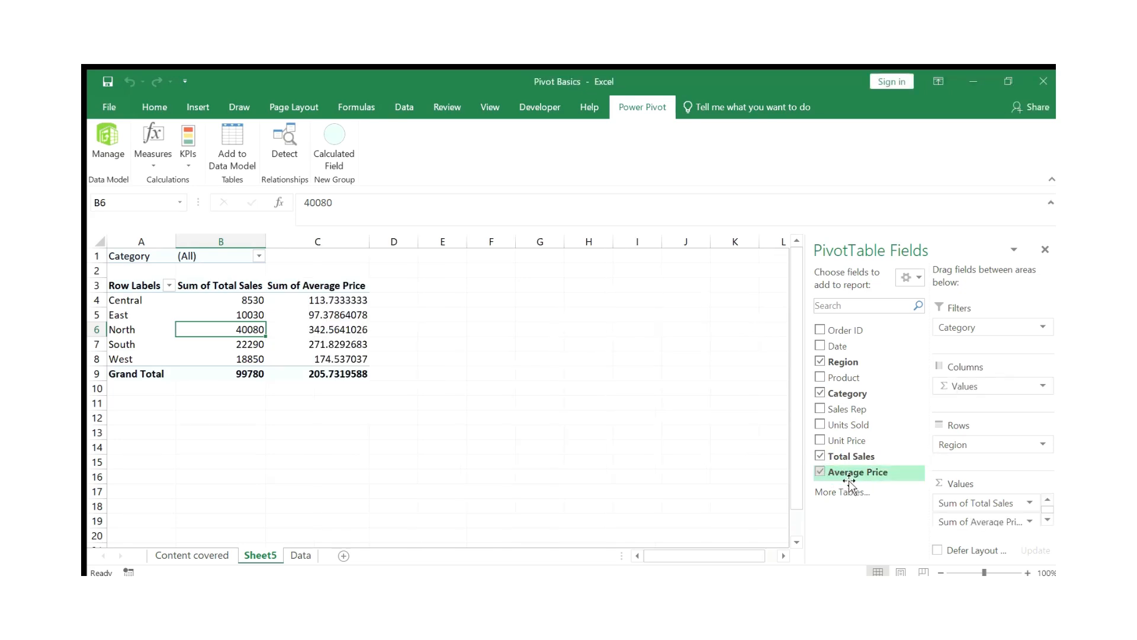
{"action": "left_click_drag", "start_coordinate": [861, 474], "coordinate": [830, 468]}
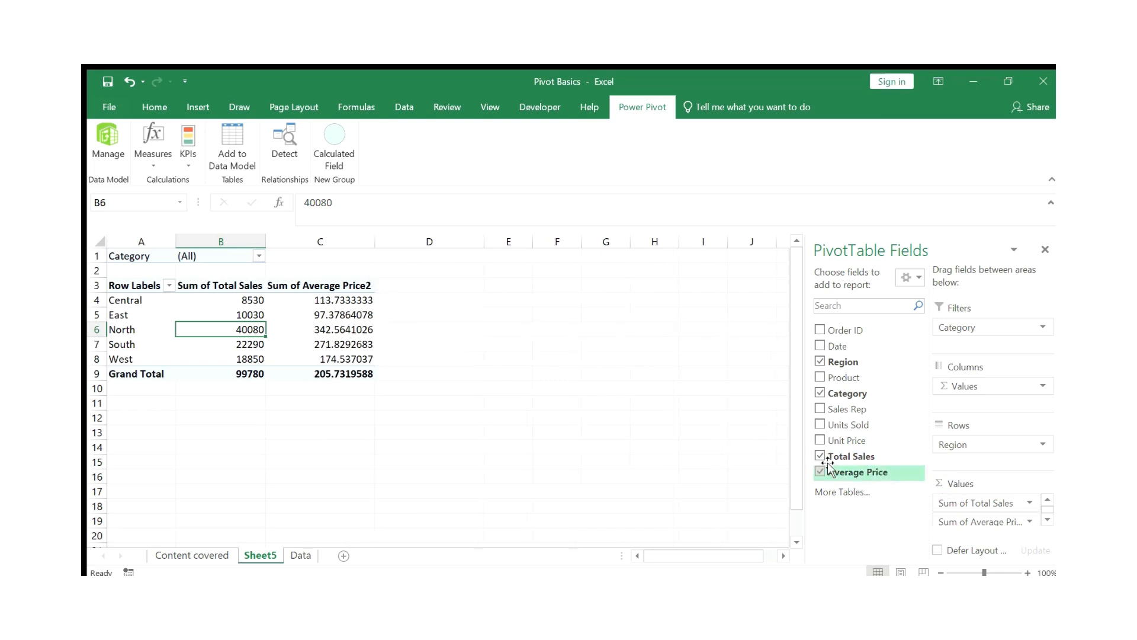
{"action": "left_click", "coordinate": [343, 298]}
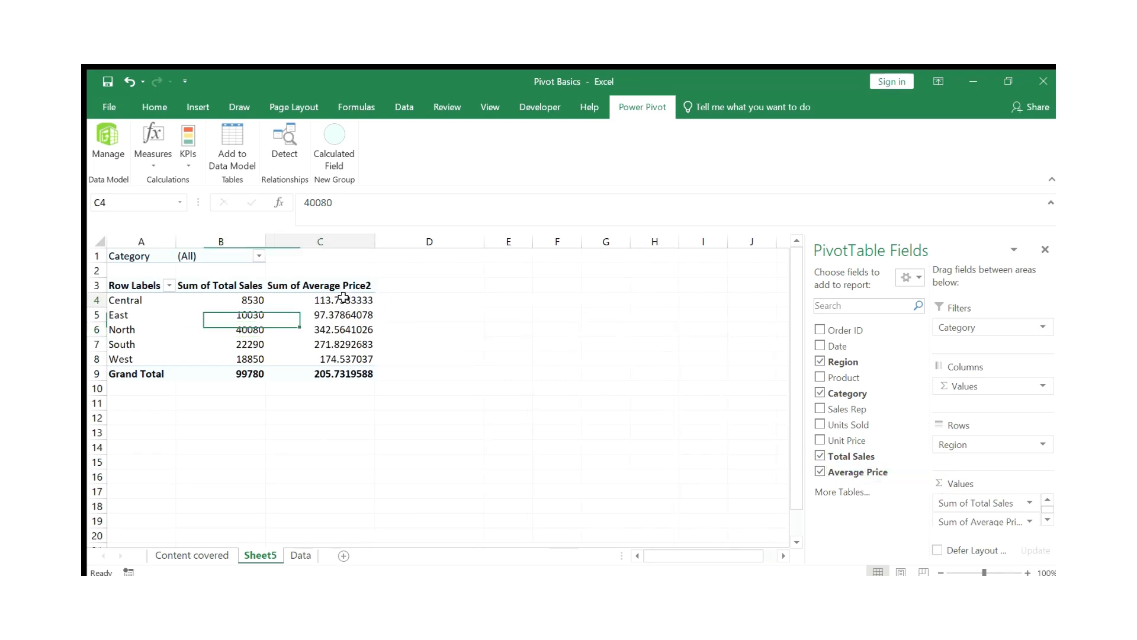
{"action": "left_click_drag", "start_coordinate": [343, 297], "coordinate": [359, 355]}
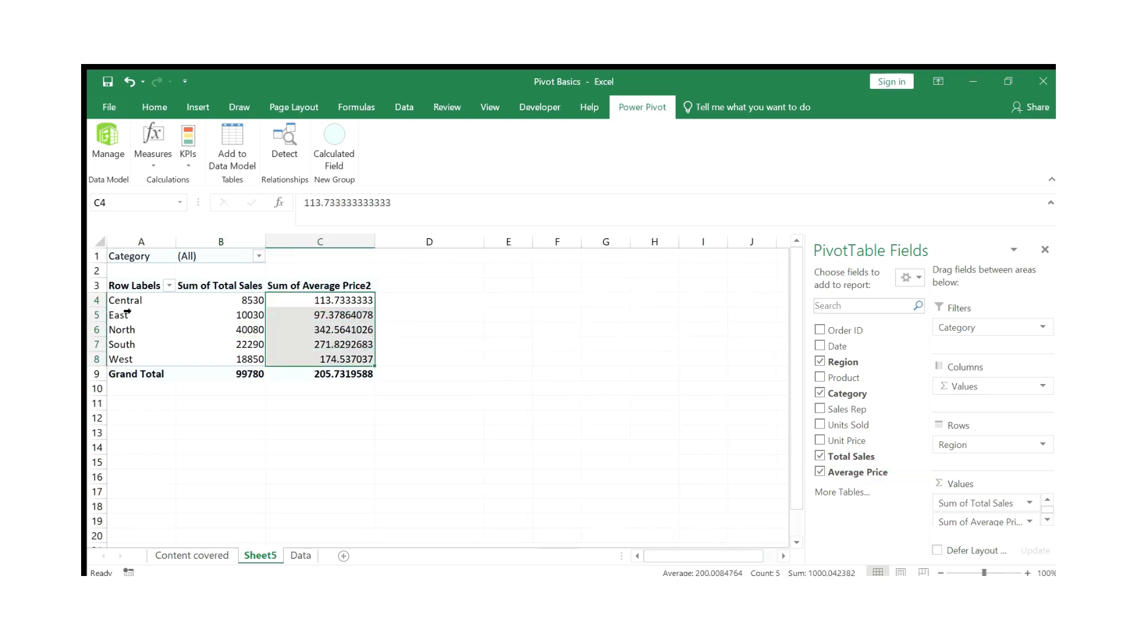
Replace Region with Product in the PivotTable rows and select the average prices listed for each product.
{"action": "left_click", "coordinate": [262, 258]}
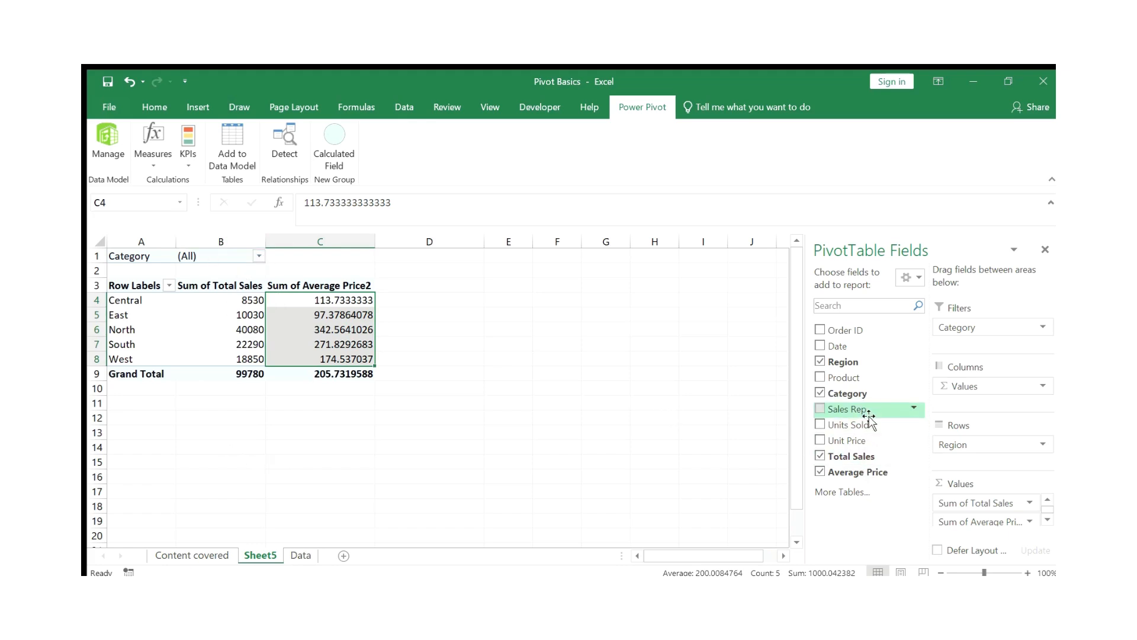
{"action": "mouse_move", "coordinate": [869, 416]}
{"action": "left_mouse_down"}
{"action": "mouse_move", "coordinate": [941, 419]}
{"action": "mouse_move", "coordinate": [957, 445]}
{"action": "mouse_move", "coordinate": [860, 419]}
{"action": "left_mouse_up"}
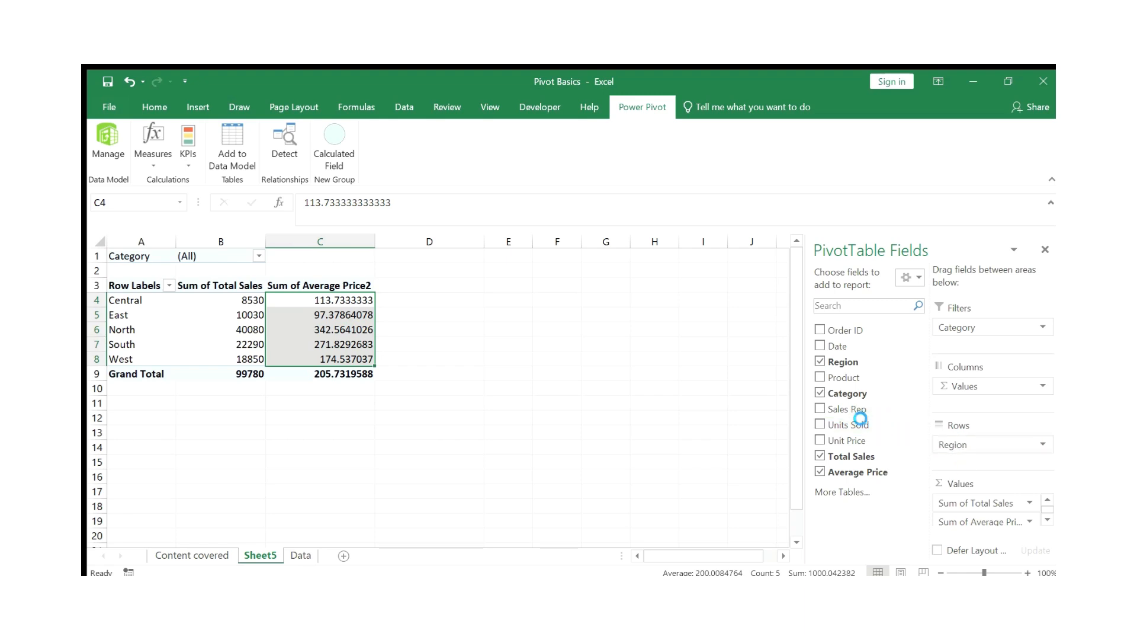
{"action": "left_click_drag", "start_coordinate": [844, 378], "coordinate": [976, 458]}
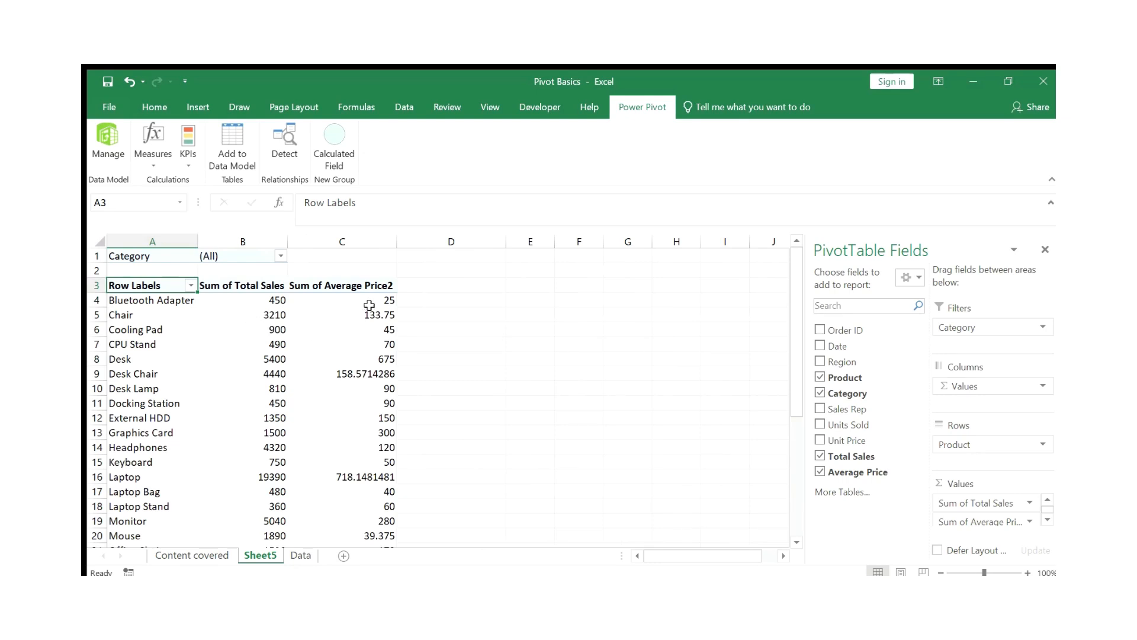
{"action": "left_click_drag", "start_coordinate": [369, 306], "coordinate": [386, 542]}
{"action": "scroll", "coordinate": [391, 444], "scroll_direction": "up", "scroll_amount": 5}
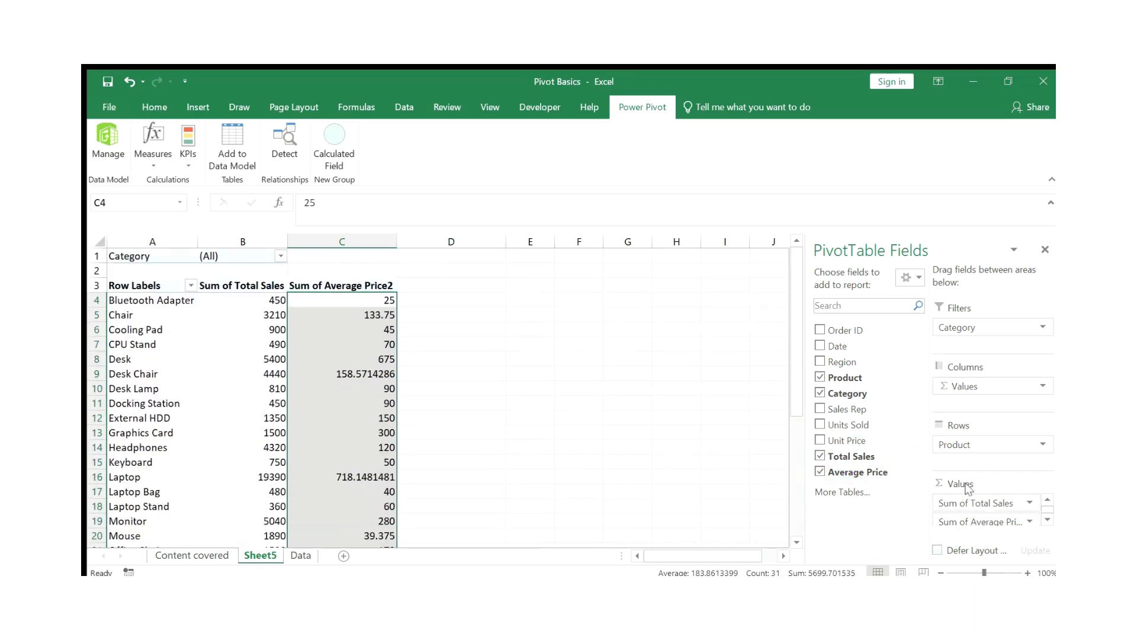
Undo the swap of Region for Product in the PivotTable rows.
{"action": "key", "text": "ctrl+z"}
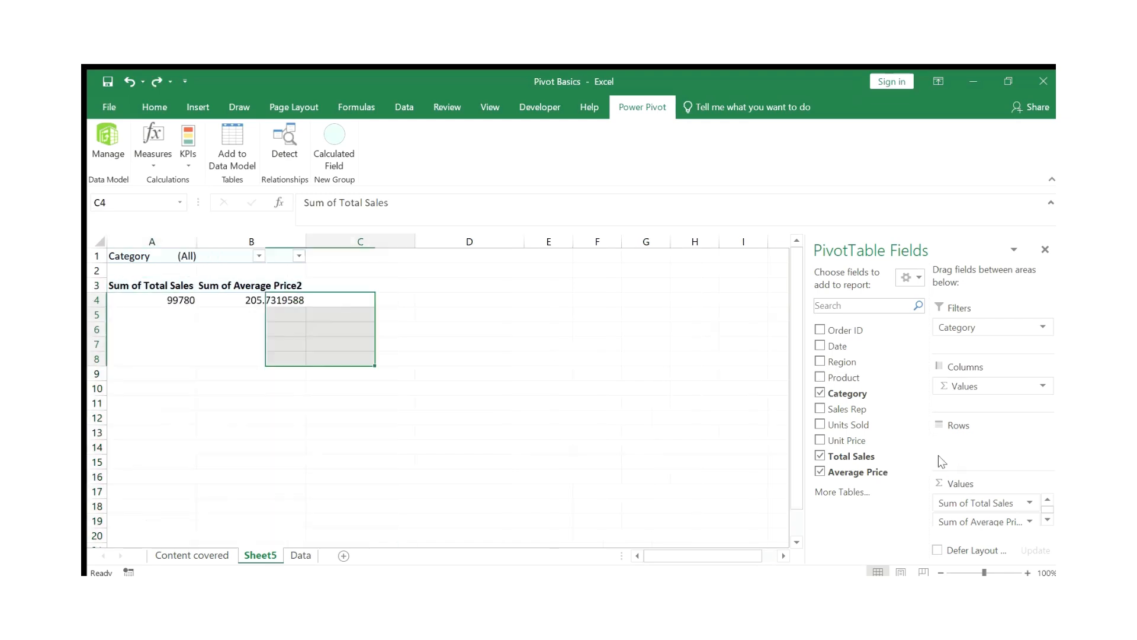
{"action": "key", "text": "ctrl+z"}
{"action": "left_click", "coordinate": [242, 333]}
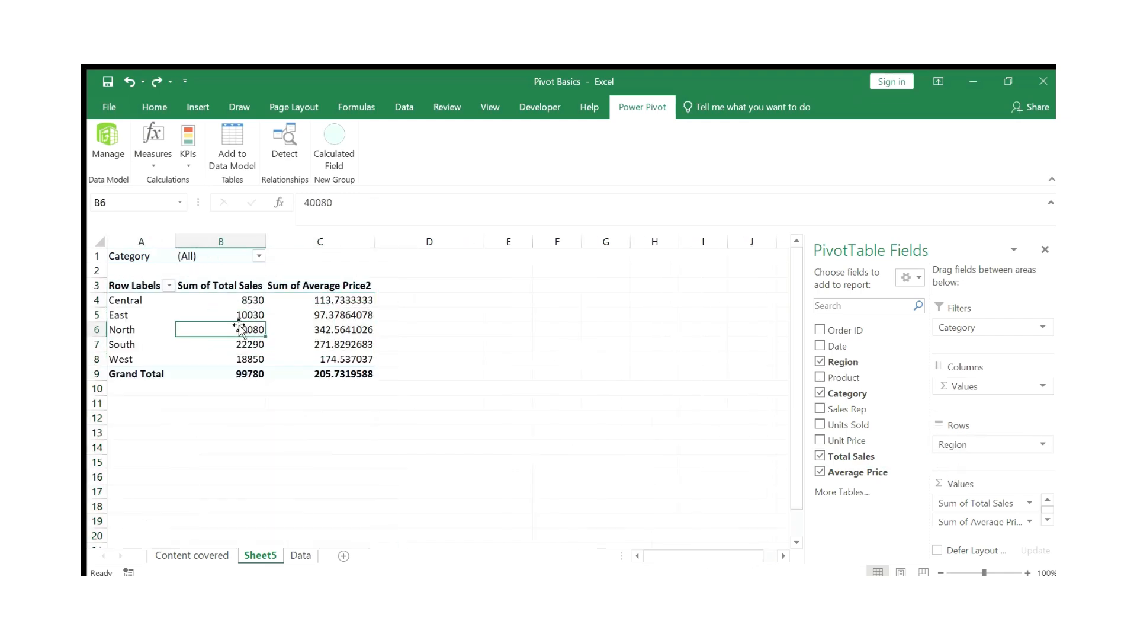
Enter the Central region's total sales, 8530, in cell E4 beside the PivotTable.
{"action": "left_click", "coordinate": [260, 295]}
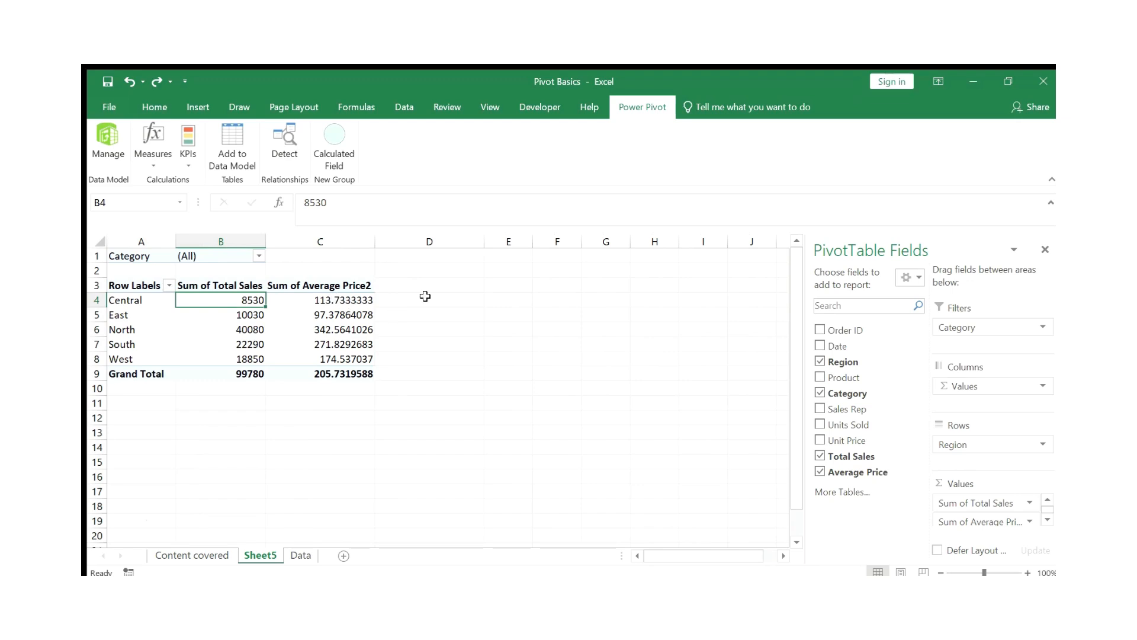
{"action": "left_click", "coordinate": [510, 304]}
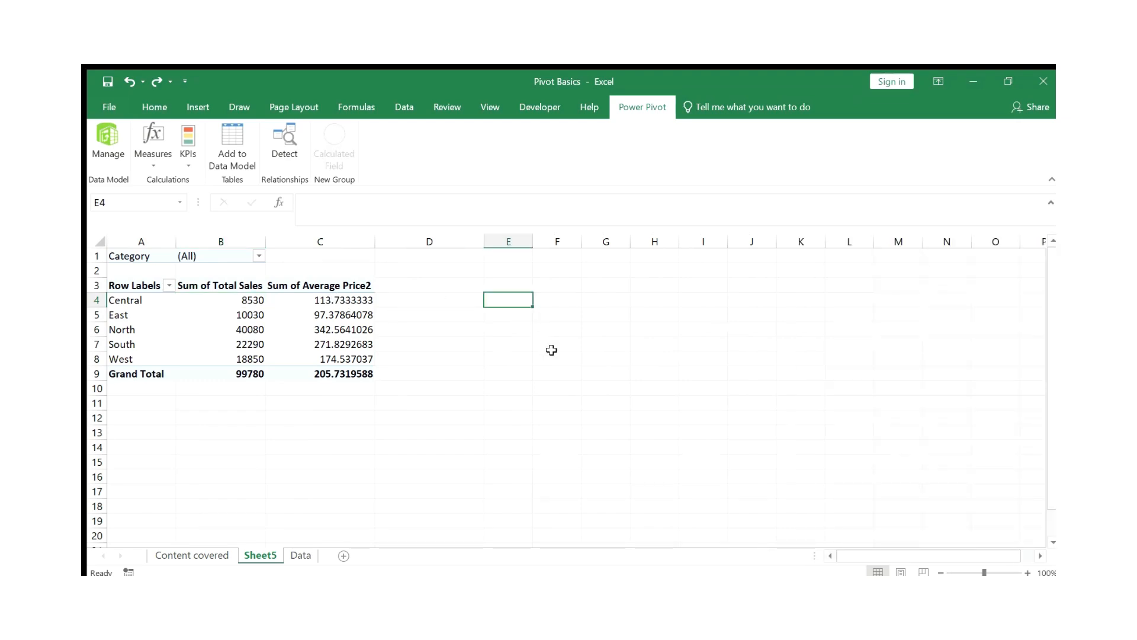
{"action": "type", "text": "8530"}
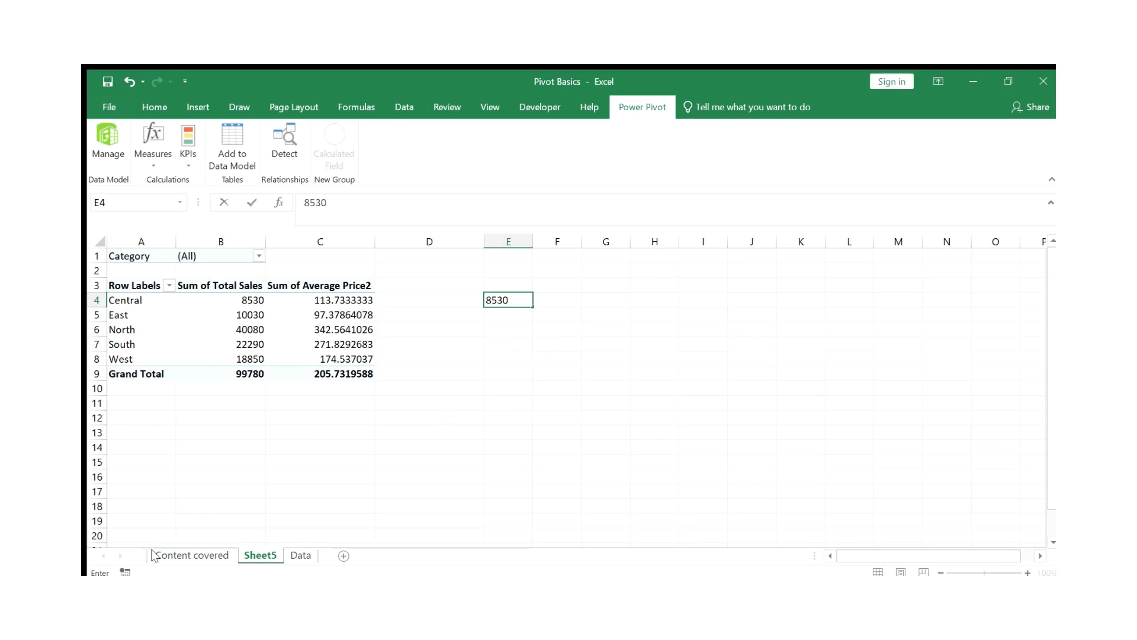
Turn on filtering for the header row of the Data sheet and show only the Central region.
{"action": "left_click", "coordinate": [299, 555]}
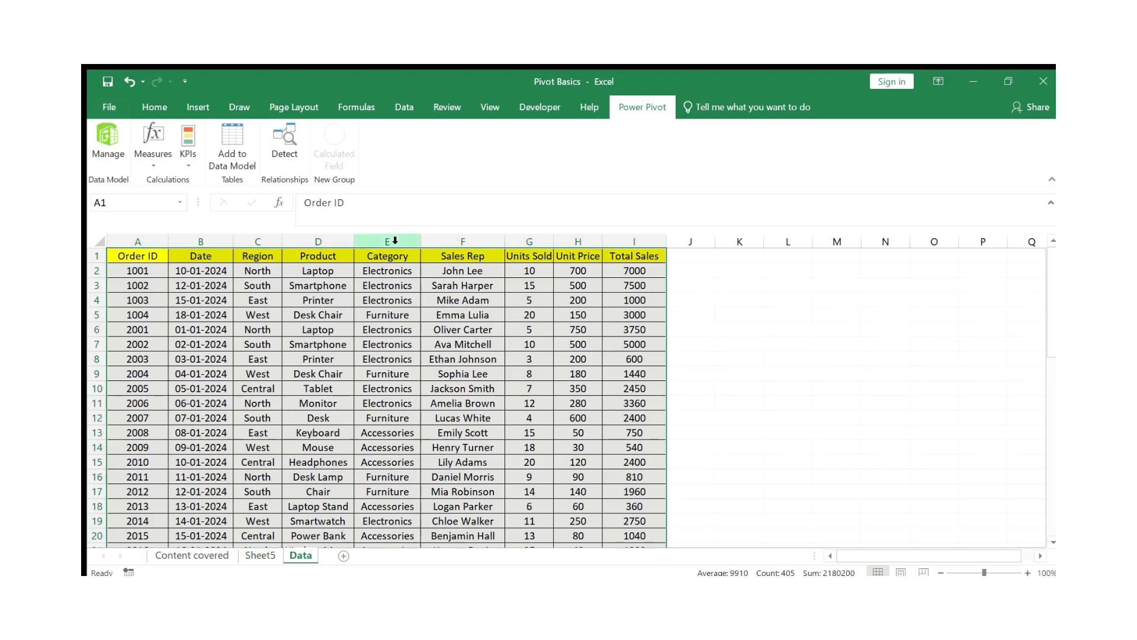
{"action": "left_click", "coordinate": [264, 268]}
{"action": "key", "text": "Up"}
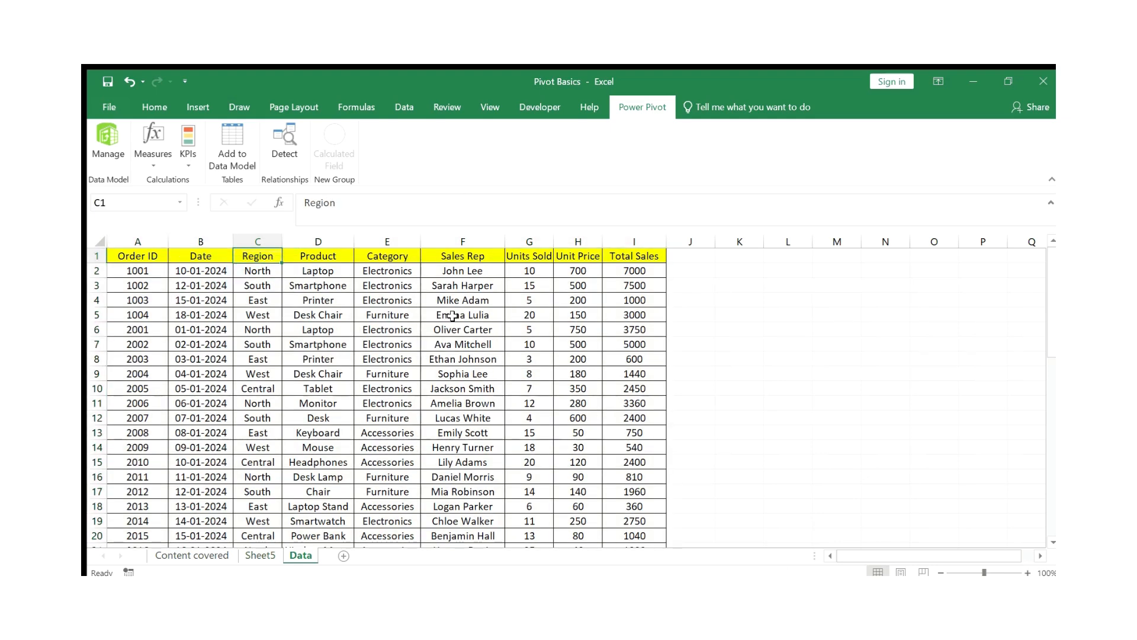
{"action": "key", "text": "ctrl+shift+l"}
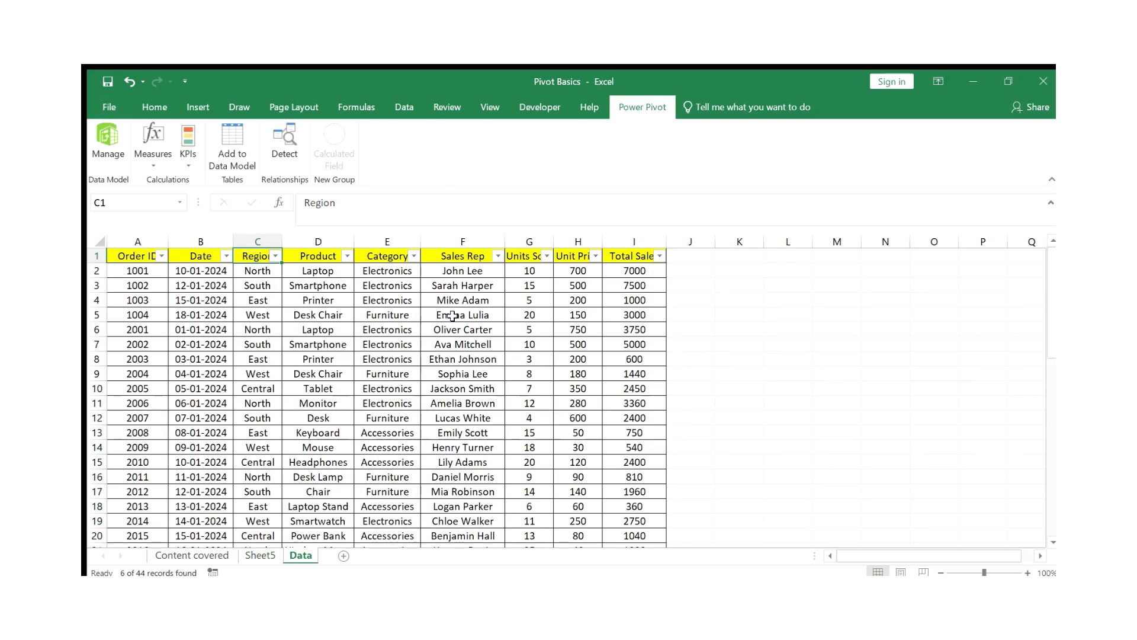
Select all the Units Sold values of the filtered Central records to read their sum.
{"action": "key", "text": "Down"}
{"action": "key", "text": "Right"}
{"action": "key", "text": "Right"}
{"action": "key", "text": "Right"}
{"action": "key", "text": "Right"}
{"action": "key", "text": "Right"}
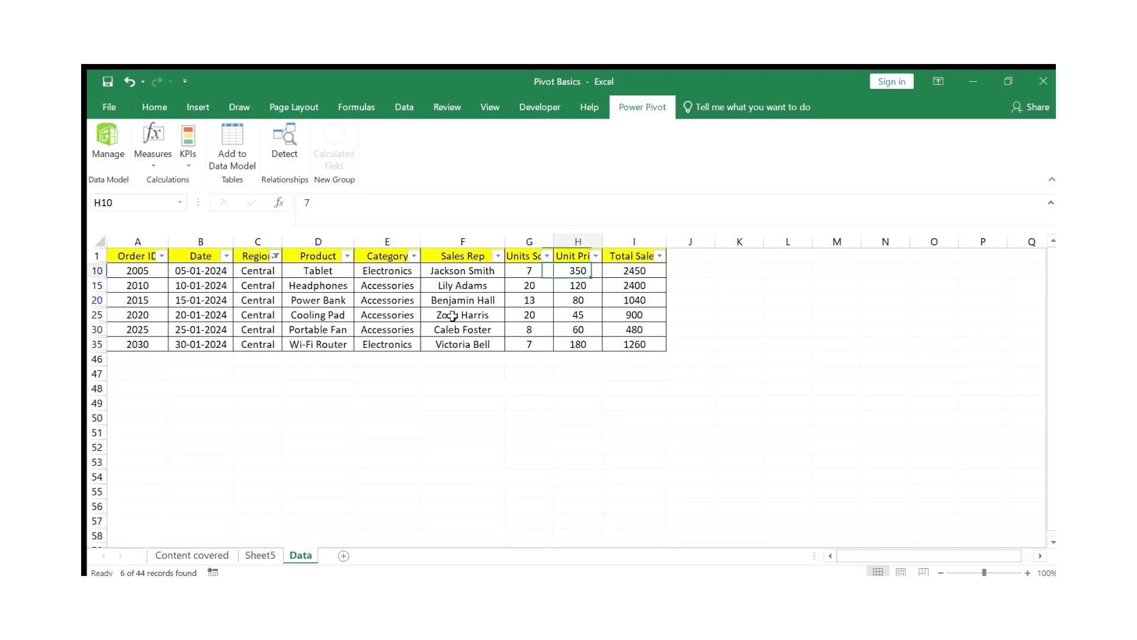
{"action": "key", "text": "Left"}
{"action": "key", "text": "ctrl+shift+Down"}
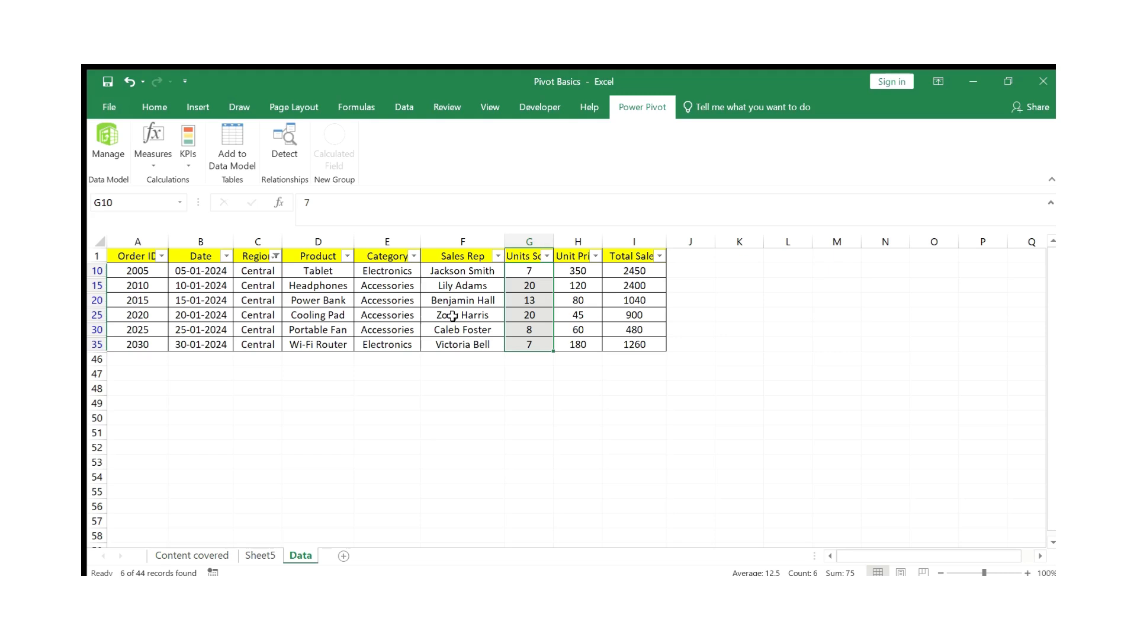
Return to Sheet5 and enter the Central units total, 75, in cell E5.
{"action": "left_click", "coordinate": [260, 555]}
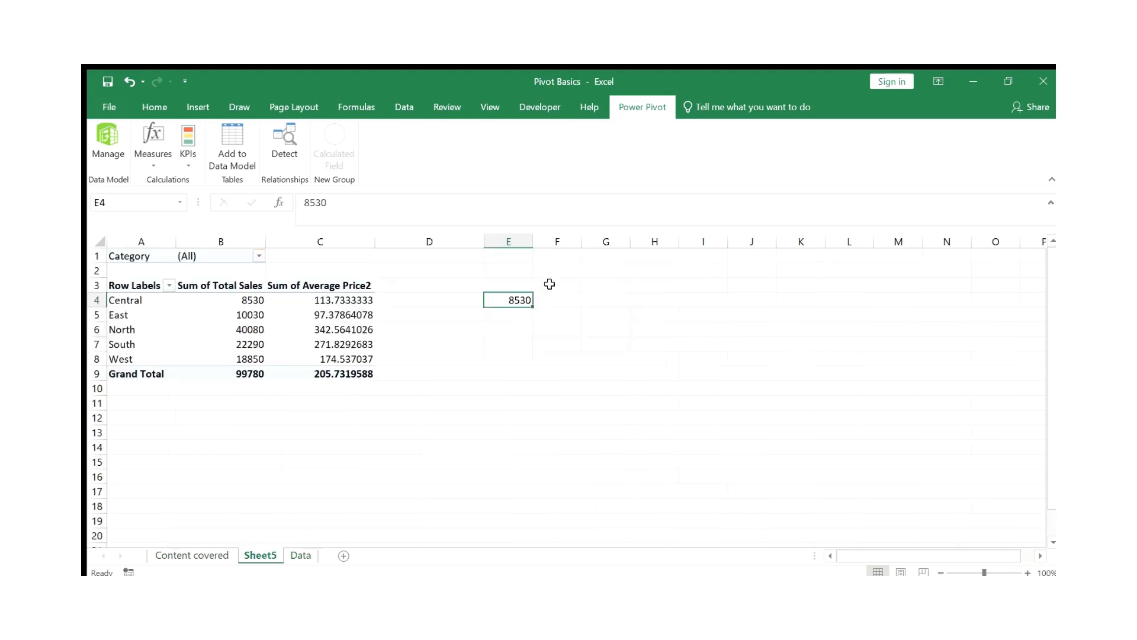
{"action": "left_click", "coordinate": [507, 320]}
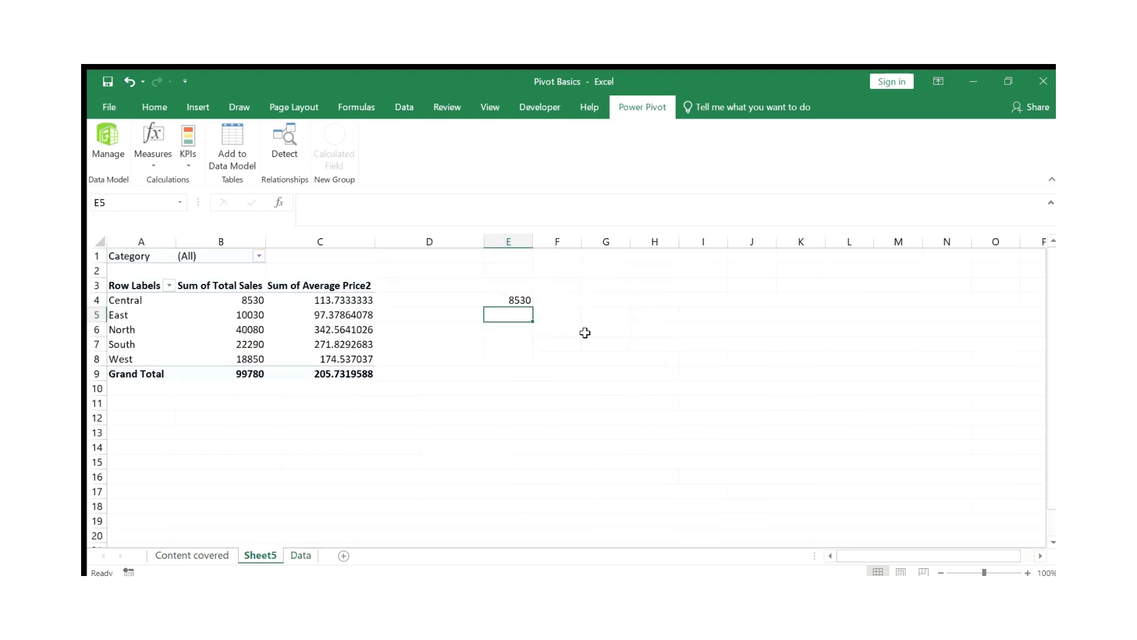
{"action": "type", "text": "75"}
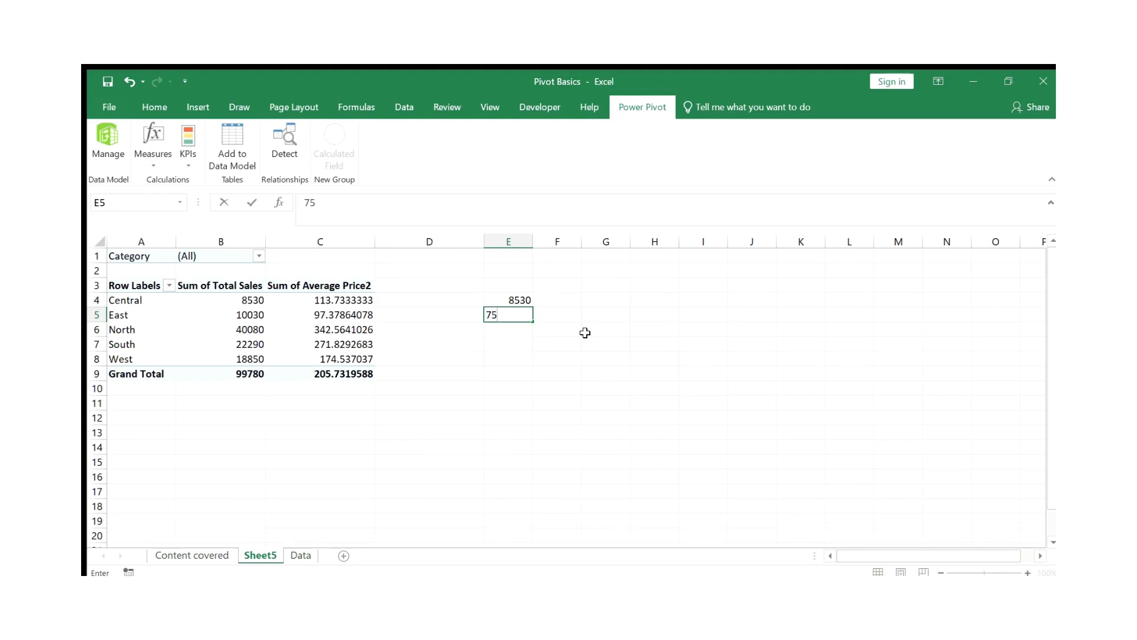
{"action": "key", "text": "Tab"}
Calculate Central's average price manually in cell G5 with the formula =E4/E5.
{"action": "key", "text": "Tab"}
{"action": "type", "text": "="}
{"action": "key", "text": "Left"}
{"action": "key", "text": "Left"}
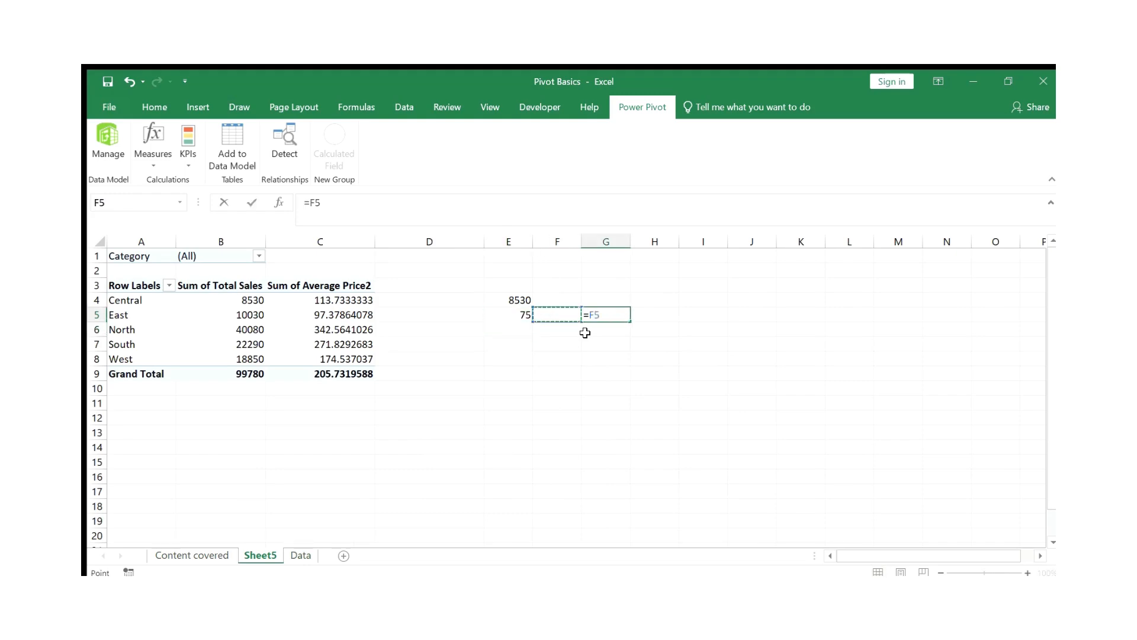
{"action": "key", "text": "Up"}
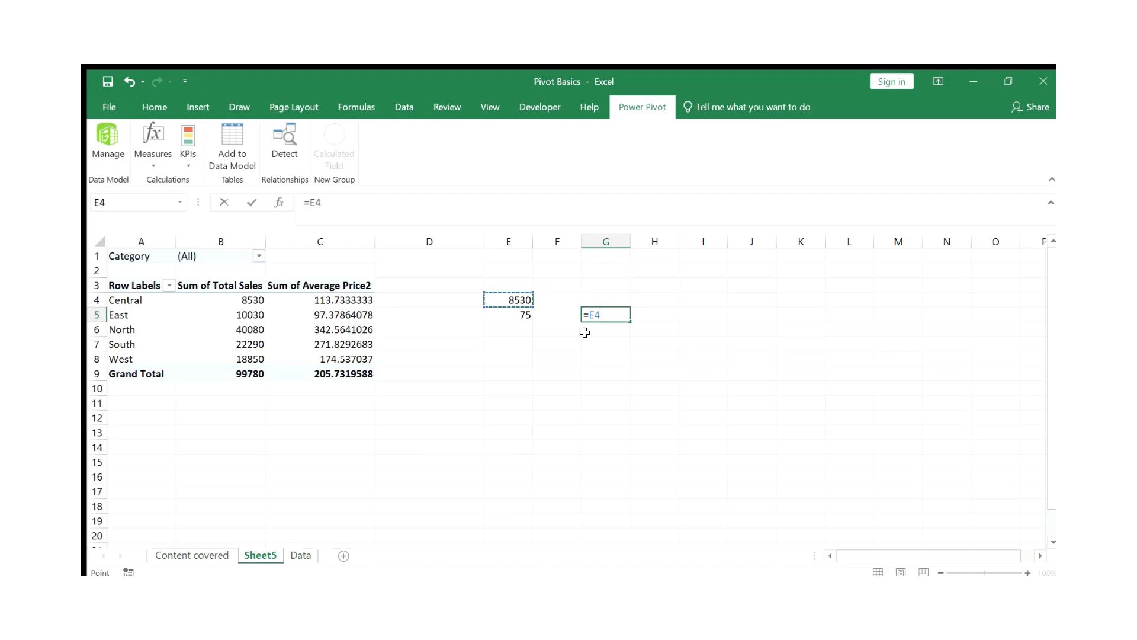
{"action": "type", "text": "/"}
{"action": "key", "text": "Left"}
{"action": "key", "text": "Left"}
{"action": "key", "text": "Return"}
{"action": "key", "text": "Up"}
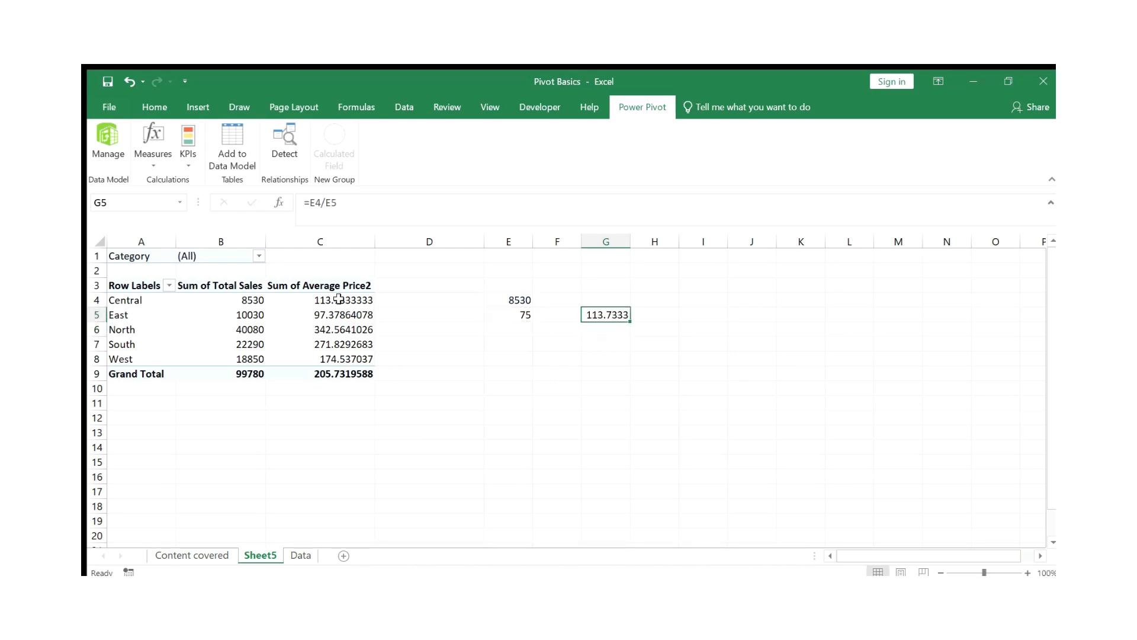
Check Central's average price in the PivotTable against the manual result, and clear the test entries in E4:G5.
{"action": "left_click", "coordinate": [313, 299]}
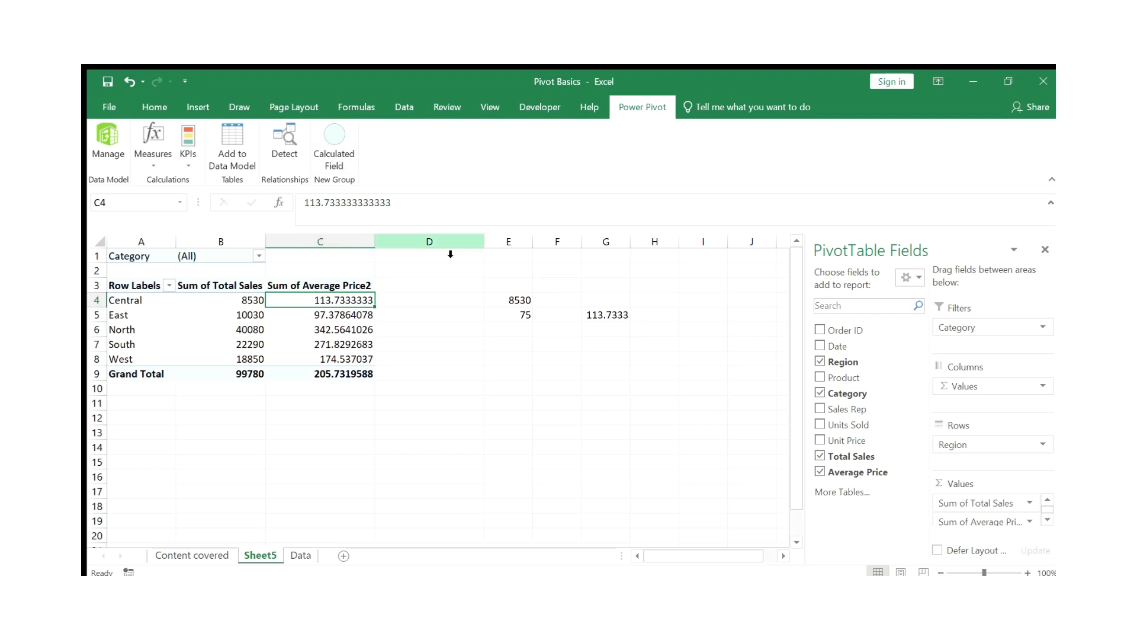
{"action": "left_click_drag", "start_coordinate": [513, 301], "coordinate": [603, 321]}
{"action": "key", "text": "Delete"}
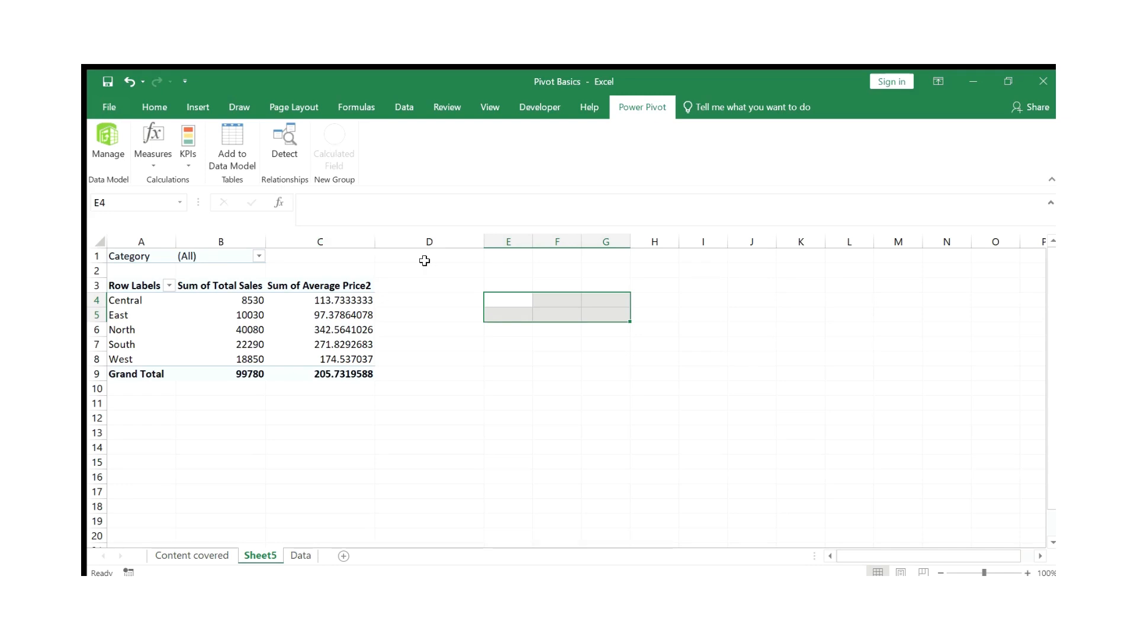
Add the Commission calculated field to the PivotTable's values and review the commission amounts for all regions.
{"action": "left_click", "coordinate": [356, 315]}
{"action": "left_click", "coordinate": [351, 138]}
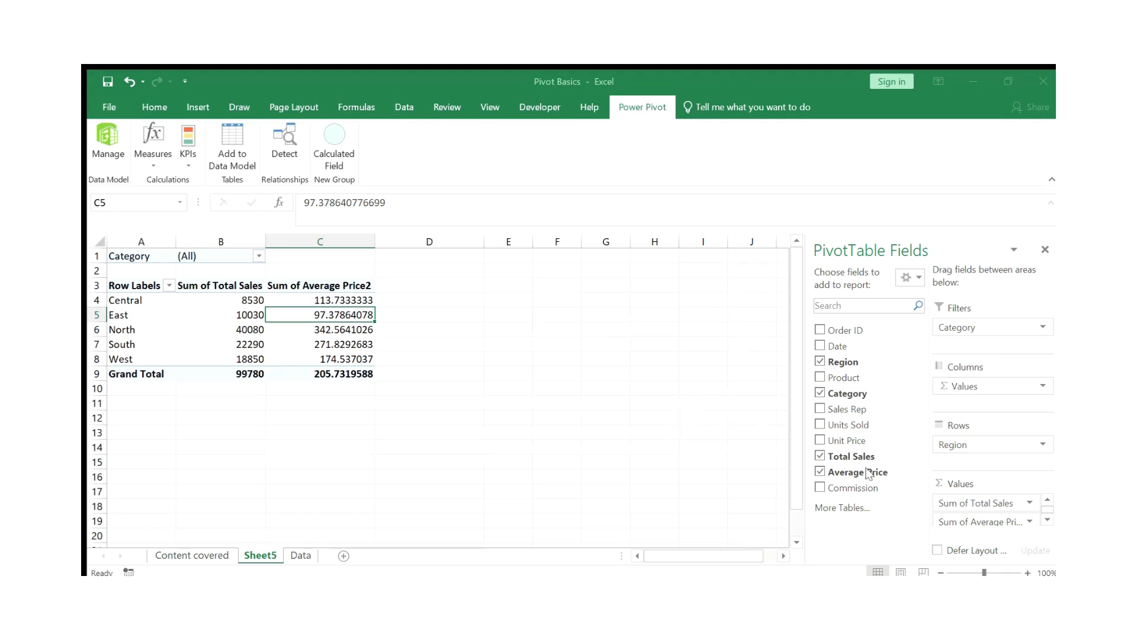
{"action": "left_click", "coordinate": [856, 487]}
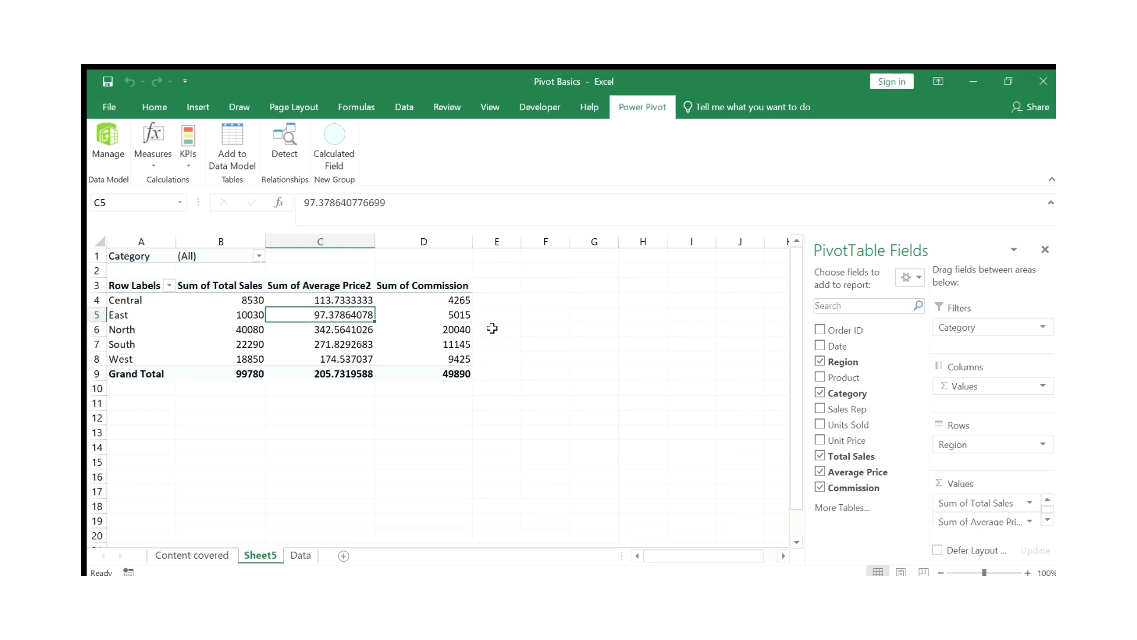
{"action": "left_click_drag", "start_coordinate": [438, 299], "coordinate": [452, 357]}
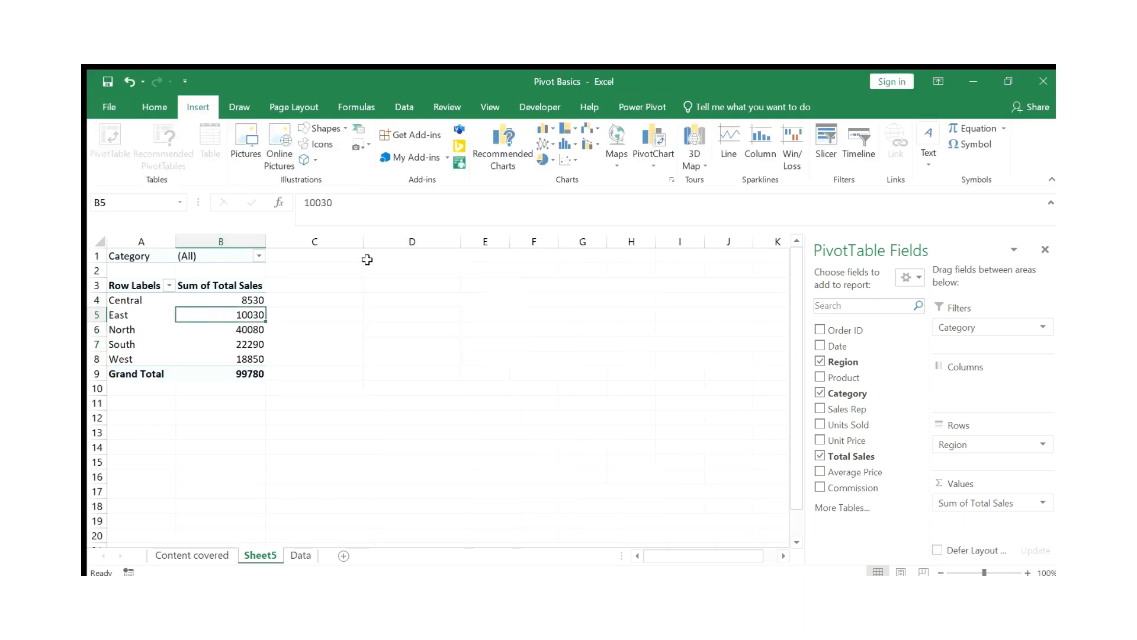
Insert a default column PivotChart of Total Sales by Region from the PivotTable, place it beside the table, and deselect it.
{"action": "left_click", "coordinate": [361, 343]}
{"action": "left_click", "coordinate": [251, 333]}
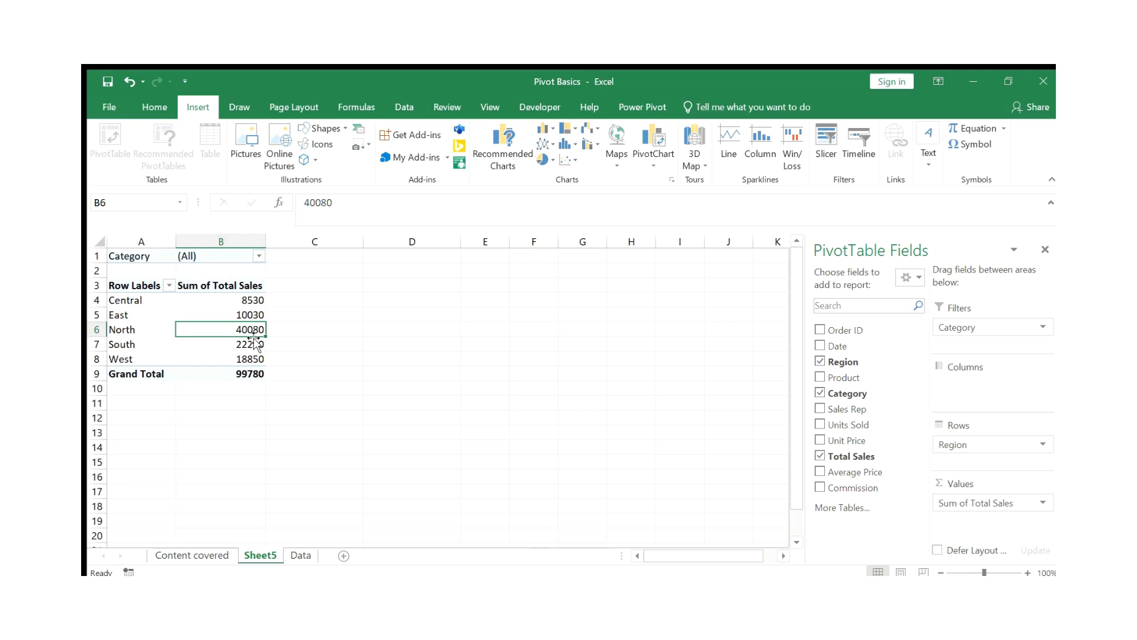
{"action": "left_click_drag", "start_coordinate": [148, 359], "coordinate": [142, 301]}
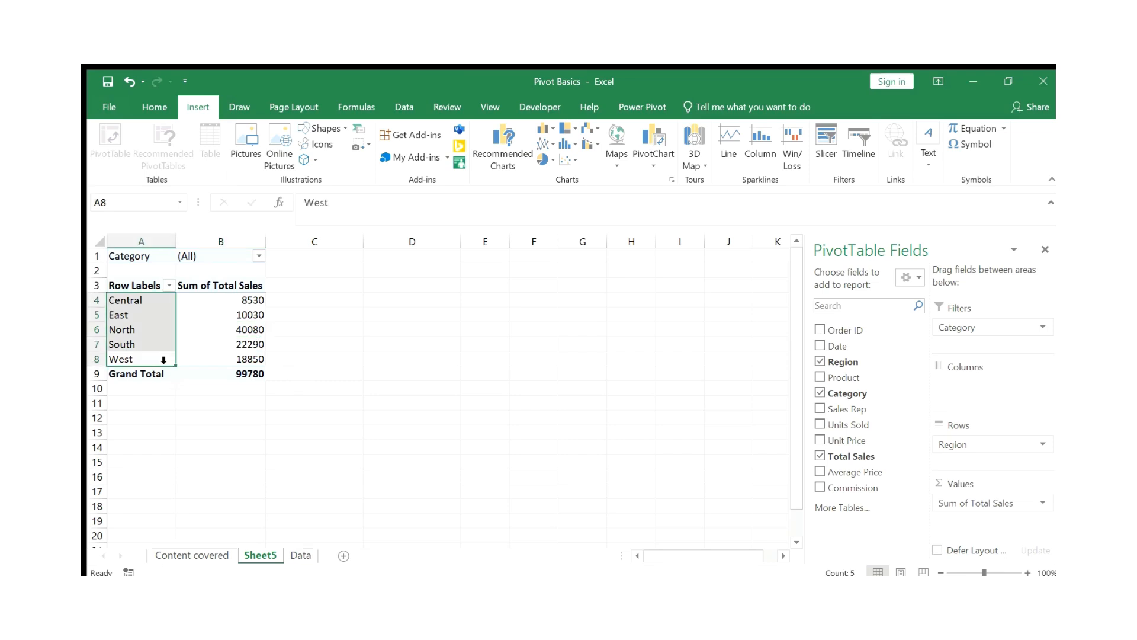
{"action": "left_click", "coordinate": [184, 329]}
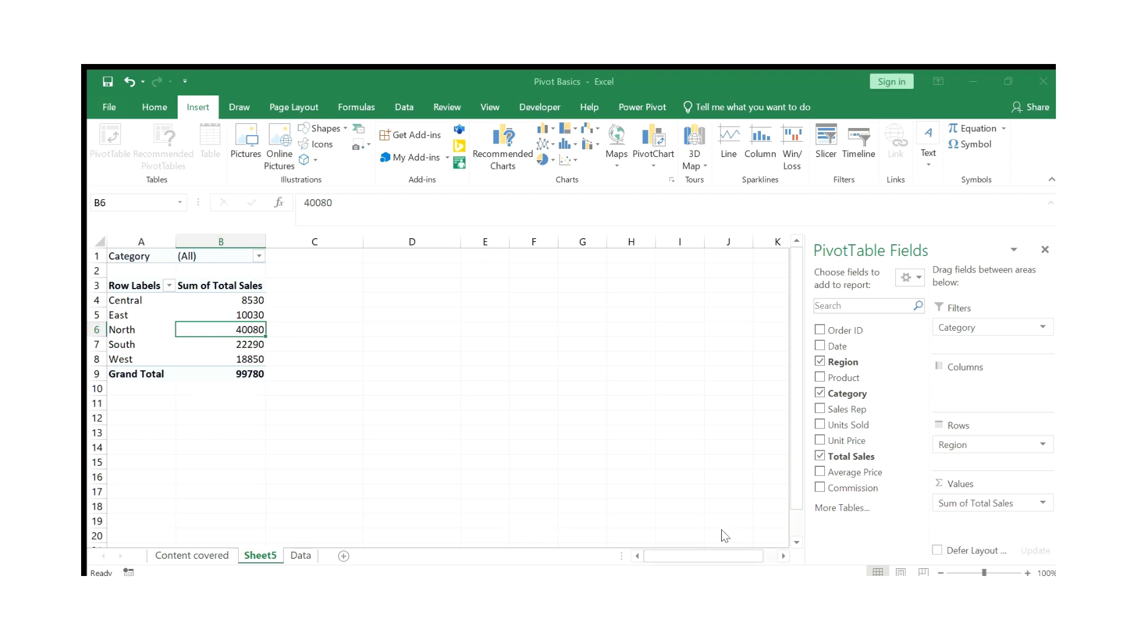
{"action": "key", "text": "alt+F1"}
{"action": "left_click_drag", "start_coordinate": [388, 326], "coordinate": [465, 311]}
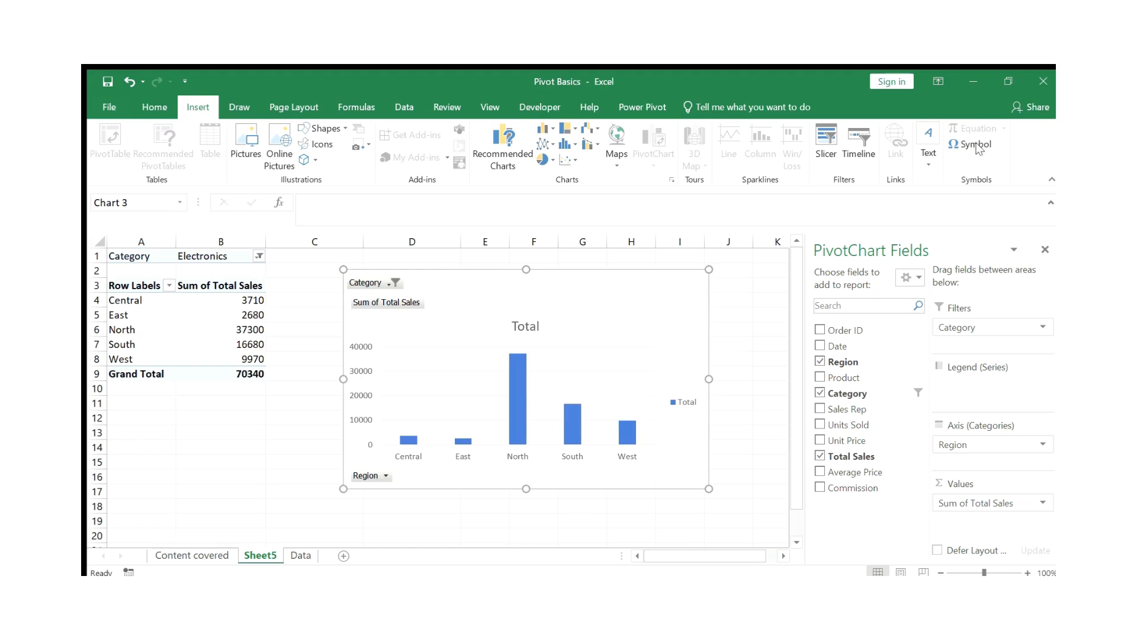
{"action": "left_click", "coordinate": [452, 509]}
{"action": "left_click", "coordinate": [514, 509]}
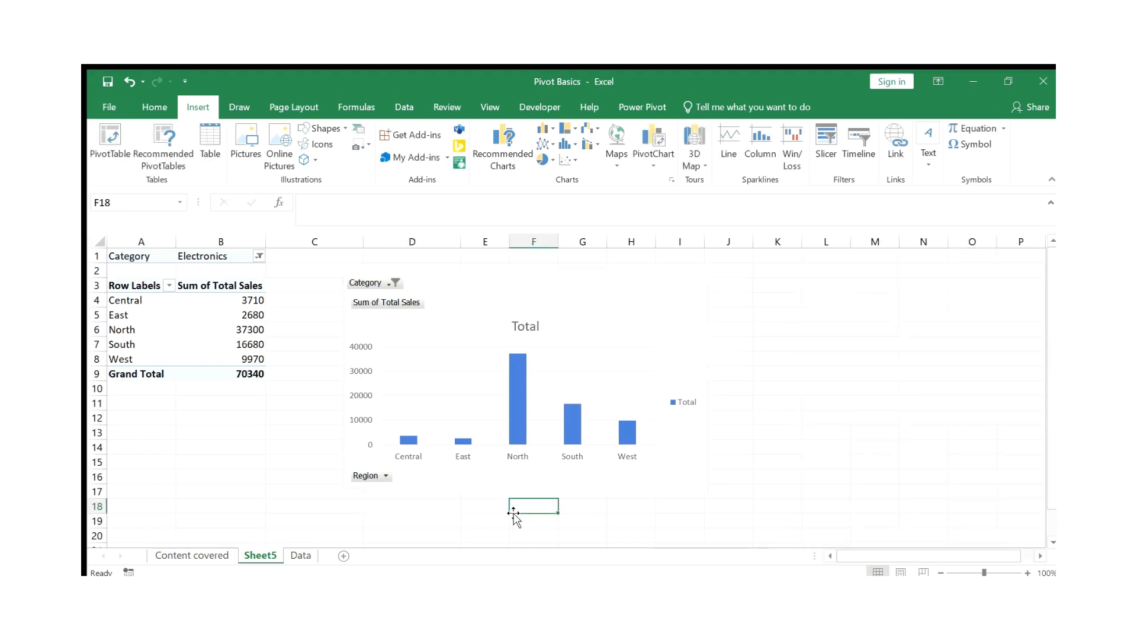